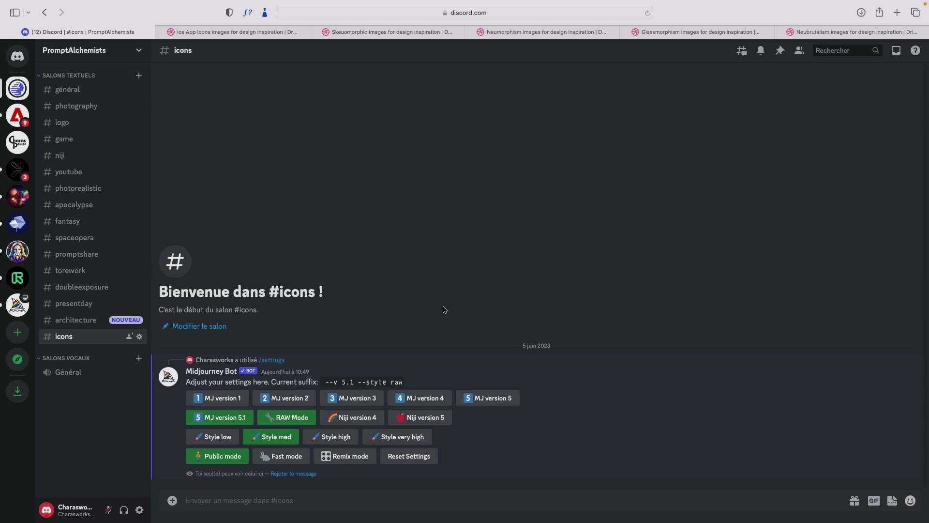
Submit /imagine with 'A Flat app icon design for a sushi shop, on white backgroung, round edges'
{"action": "left_click", "coordinate": [281, 499]}
{"action": "type", "text": "/"}
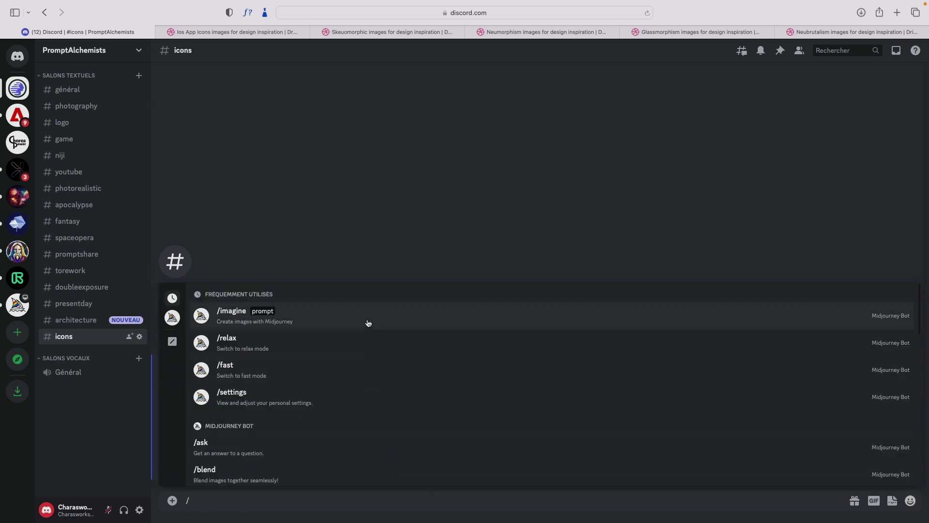
{"action": "left_click", "coordinate": [367, 322]}
{"action": "type", "text": "A Flat app icon design for a sushi shop, on white backgroung, round edges"}
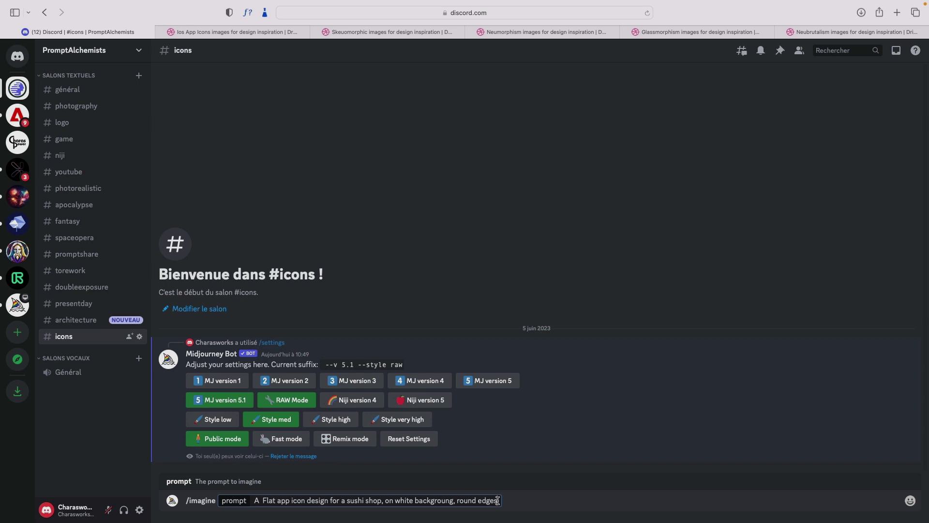
{"action": "key", "text": "Return"}
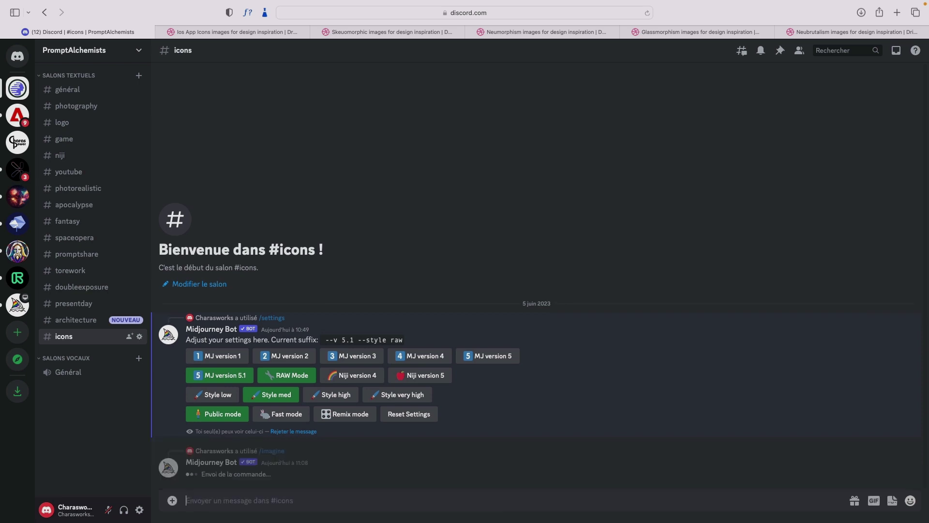
Paste and resubmit the same flat sushi icon prompt via /imagine five more times
{"action": "type", "text": "/"}
{"action": "left_click", "coordinate": [421, 312]}
{"action": "type", "text": "A Flat app icon design for a sushi shop, on white backgroung, round edges"}
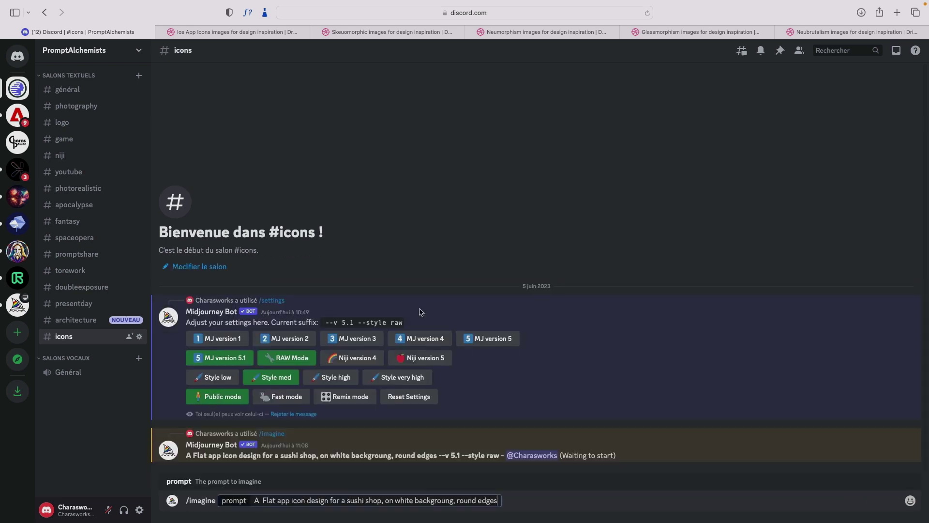
{"action": "key", "text": "Return"}
{"action": "type", "text": "/"}
{"action": "left_click", "coordinate": [421, 312]}
{"action": "key", "text": "super+v"}
{"action": "key", "text": "Return"}
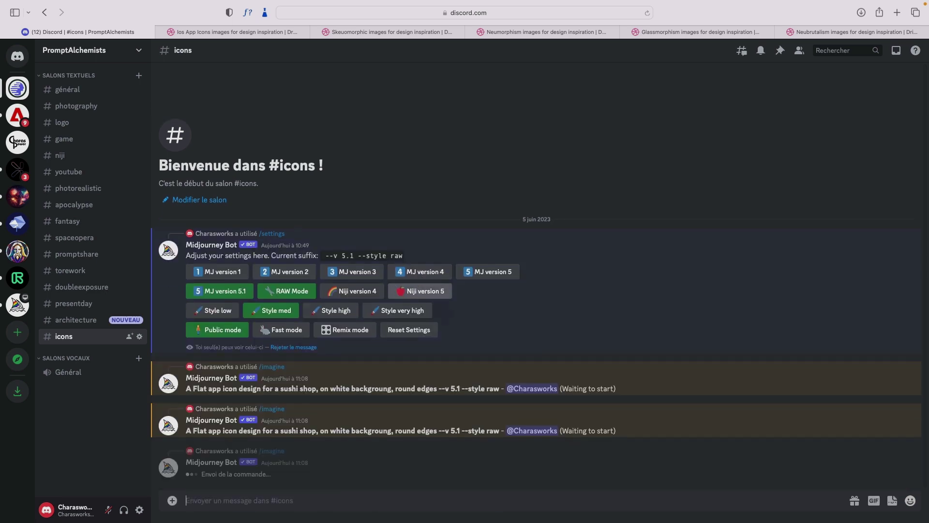
{"action": "type", "text": "/"}
{"action": "left_click", "coordinate": [421, 317]}
{"action": "type", "text": "A Flat app icon design for a sushi shop, on white backgroung, round edges"}
{"action": "key", "text": "Return"}
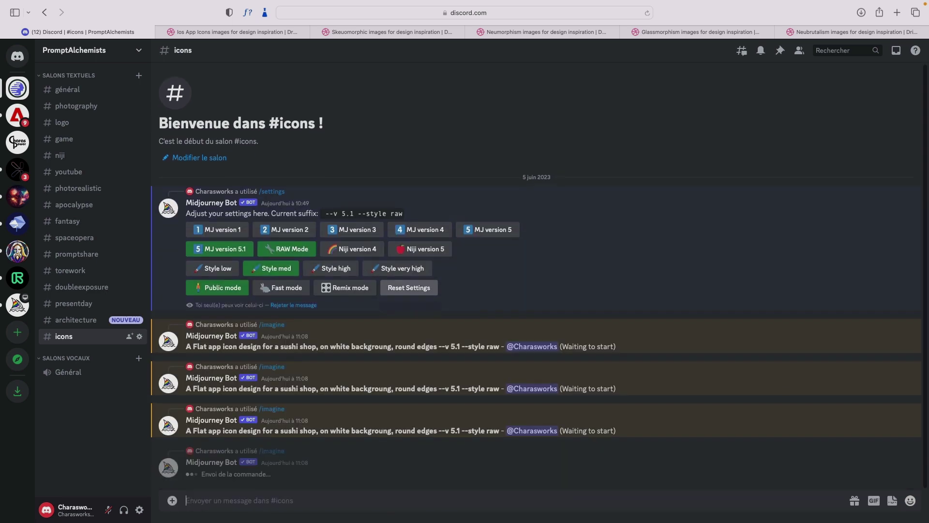
{"action": "type", "text": "/"}
{"action": "left_click", "coordinate": [431, 319]}
{"action": "type", "text": "A Flat app icon design for a sushi shop, on white backgroung, round edges"}
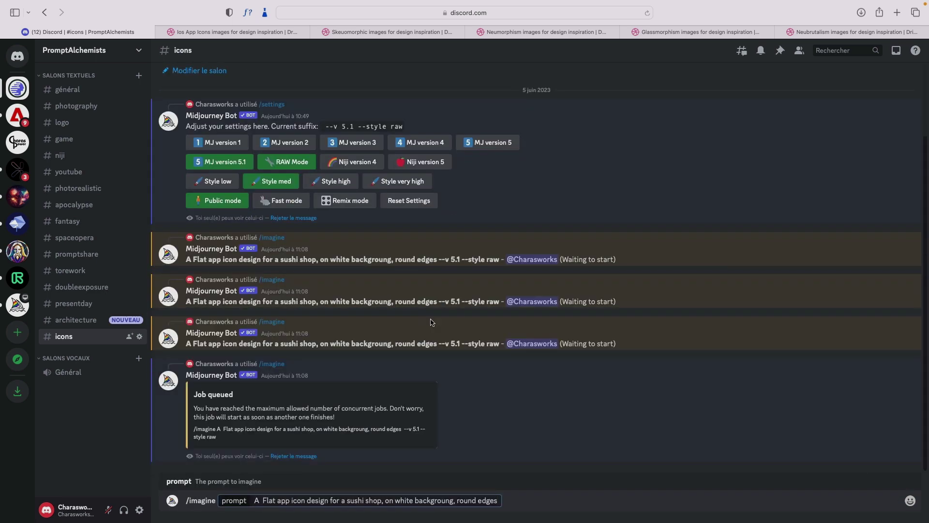
{"action": "key", "text": "Return"}
{"action": "type", "text": "/"}
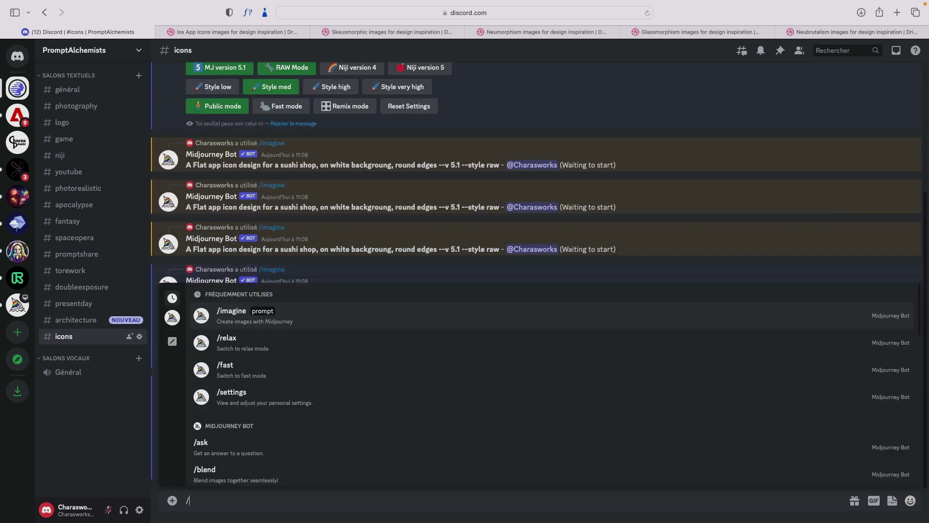
{"action": "left_click", "coordinate": [450, 317]}
{"action": "type", "text": "A Flat app icon design for a sushi shop, on white backgroung, round edges"}
{"action": "key", "text": "Return"}
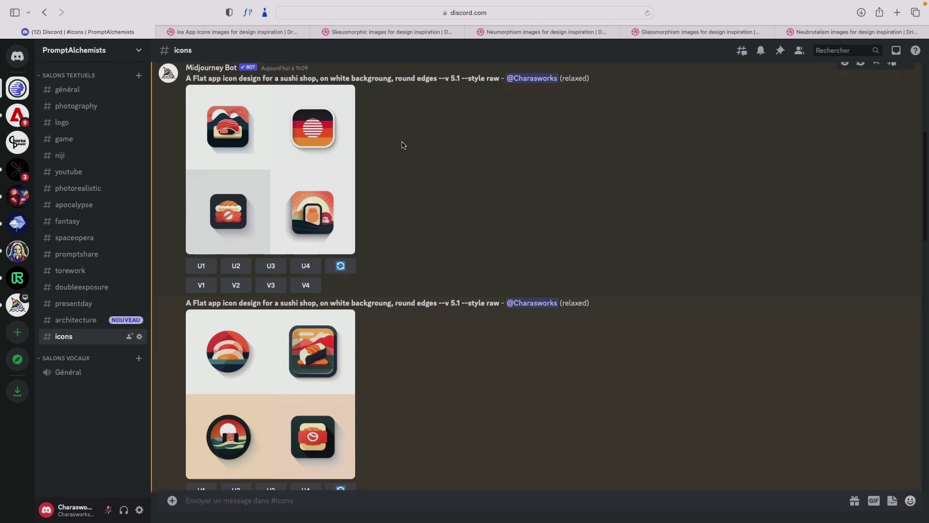
{"action": "scroll", "coordinate": [401, 145], "scroll_direction": "down", "scroll_amount": 3}
{"action": "scroll", "coordinate": [402, 145], "scroll_direction": "down", "scroll_amount": 2}
{"action": "scroll", "coordinate": [402, 145], "scroll_direction": "down", "scroll_amount": 4}
{"action": "scroll", "coordinate": [401, 146], "scroll_direction": "down", "scroll_amount": 2}
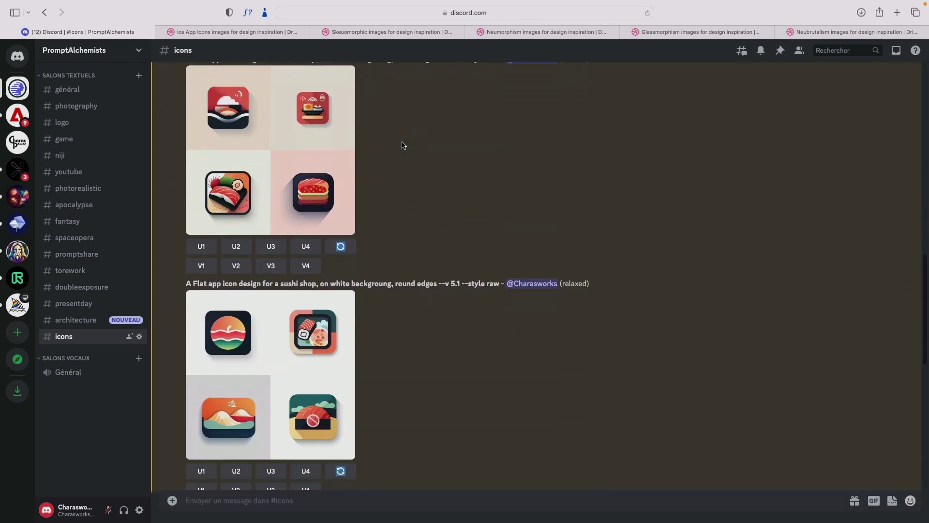
{"action": "scroll", "coordinate": [402, 145], "scroll_direction": "down", "scroll_amount": 4}
{"action": "scroll", "coordinate": [402, 146], "scroll_direction": "down", "scroll_amount": 1}
{"action": "scroll", "coordinate": [401, 145], "scroll_direction": "down", "scroll_amount": 3}
{"action": "scroll", "coordinate": [403, 145], "scroll_direction": "down", "scroll_amount": 3}
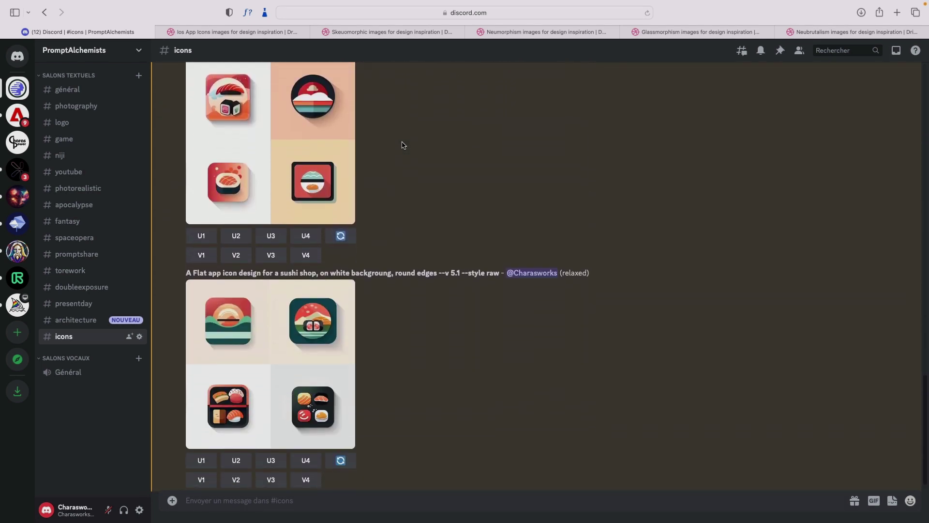
{"action": "left_click", "coordinate": [300, 331]}
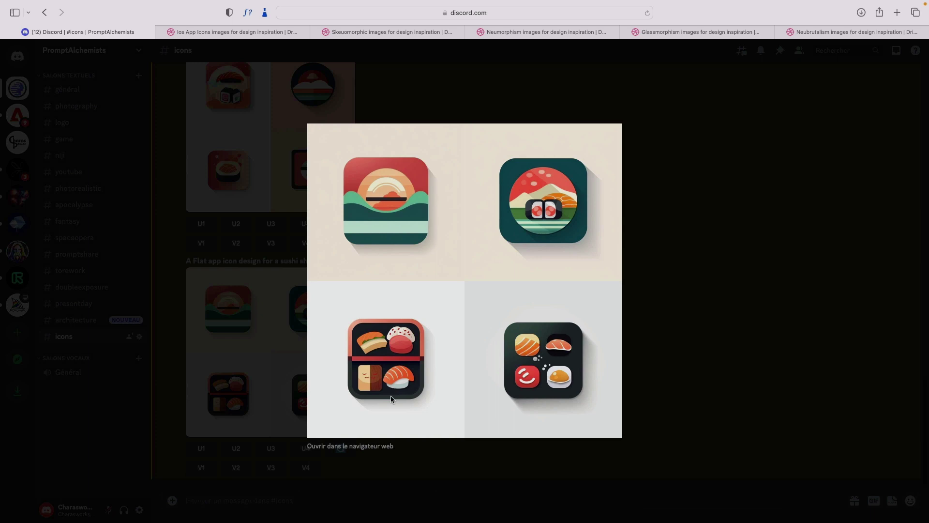
{"action": "left_click", "coordinate": [699, 320]}
{"action": "left_click", "coordinate": [297, 177]}
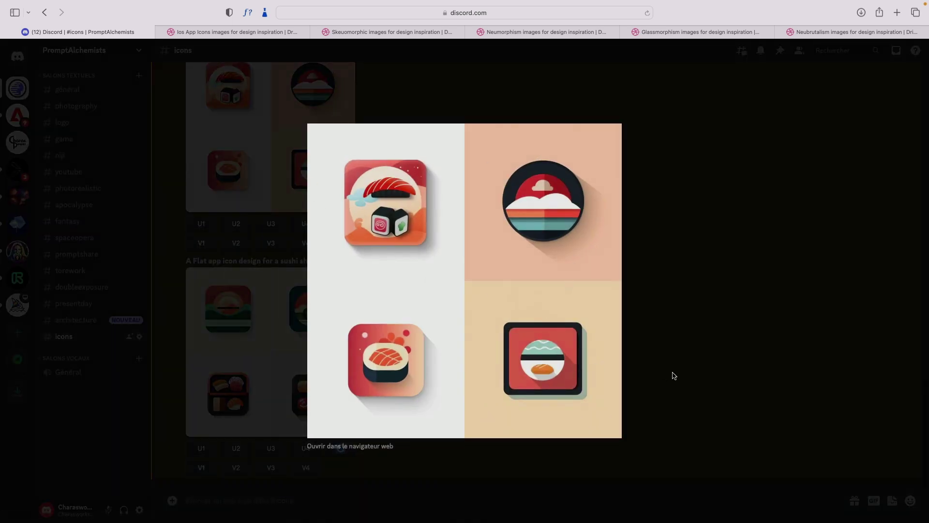
{"action": "left_click", "coordinate": [697, 375]}
{"action": "scroll", "coordinate": [393, 270], "scroll_direction": "up", "scroll_amount": 2}
{"action": "scroll", "coordinate": [392, 269], "scroll_direction": "up", "scroll_amount": 4}
{"action": "left_click", "coordinate": [300, 224]}
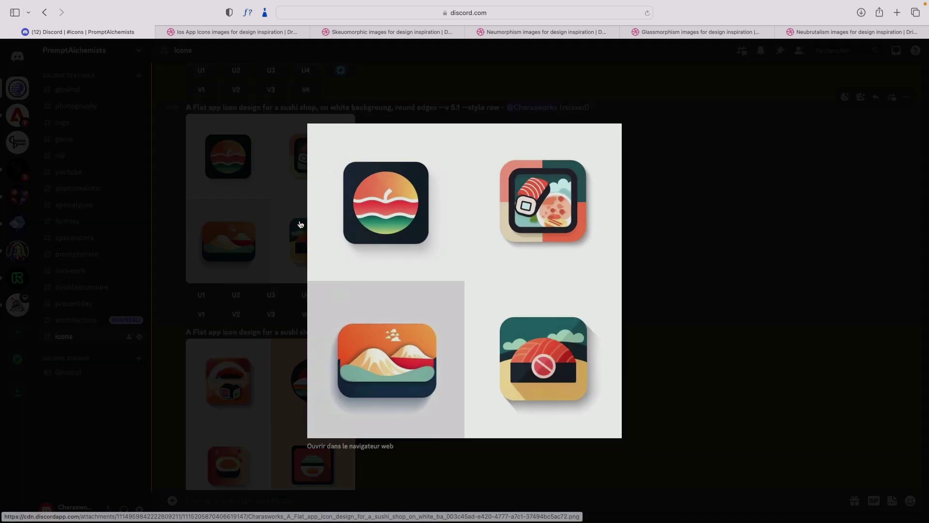
{"action": "left_click", "coordinate": [783, 311]}
{"action": "scroll", "coordinate": [387, 290], "scroll_direction": "up", "scroll_amount": 3}
{"action": "scroll", "coordinate": [339, 242], "scroll_direction": "up", "scroll_amount": 1}
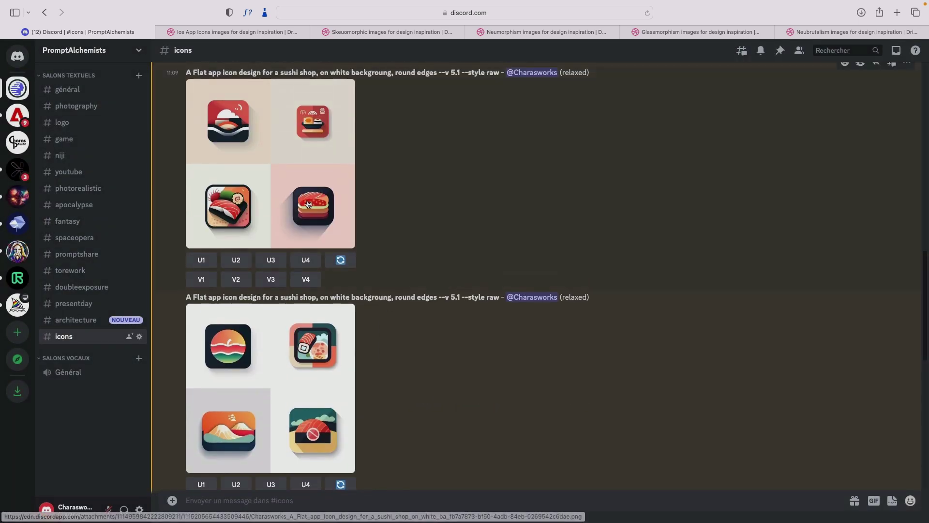
{"action": "left_click", "coordinate": [308, 204]}
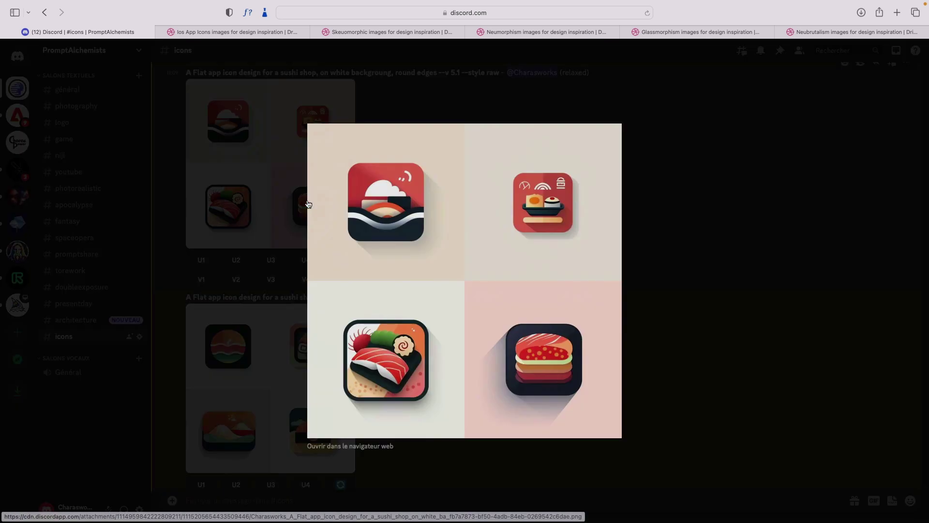
{"action": "left_click", "coordinate": [726, 213]}
{"action": "scroll", "coordinate": [456, 257], "scroll_direction": "up", "scroll_amount": 5}
{"action": "scroll", "coordinate": [456, 258], "scroll_direction": "up", "scroll_amount": 1}
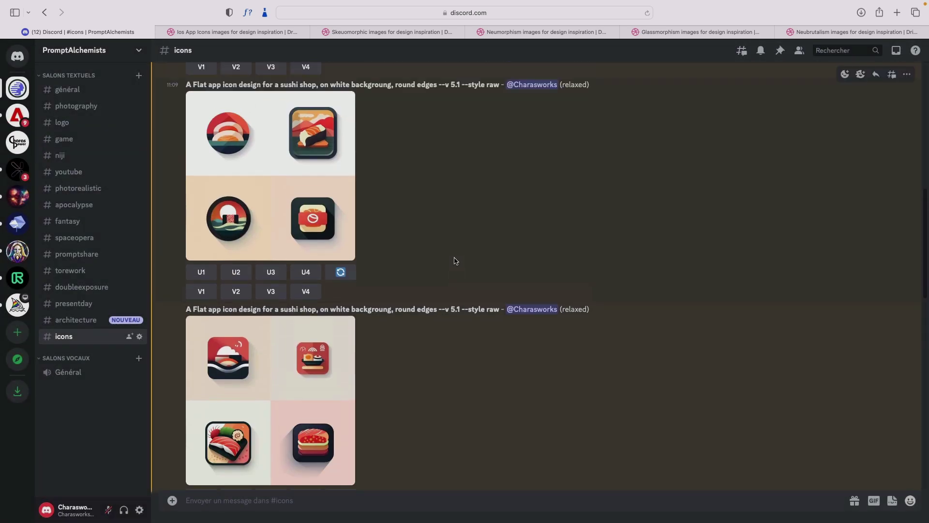
{"action": "scroll", "coordinate": [450, 260], "scroll_direction": "up", "scroll_amount": 4}
{"action": "scroll", "coordinate": [377, 265], "scroll_direction": "up", "scroll_amount": 5}
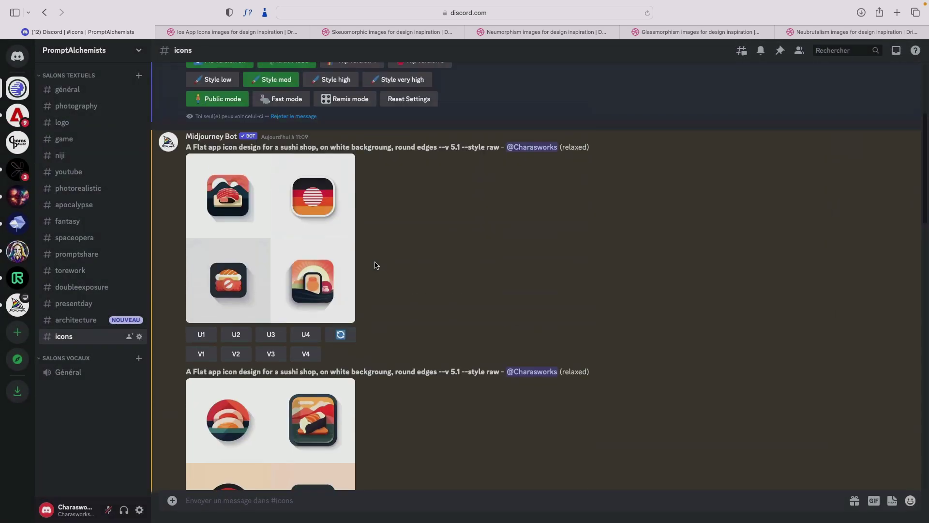
{"action": "scroll", "coordinate": [339, 265], "scroll_direction": "up", "scroll_amount": 4}
{"action": "left_click", "coordinate": [262, 269]}
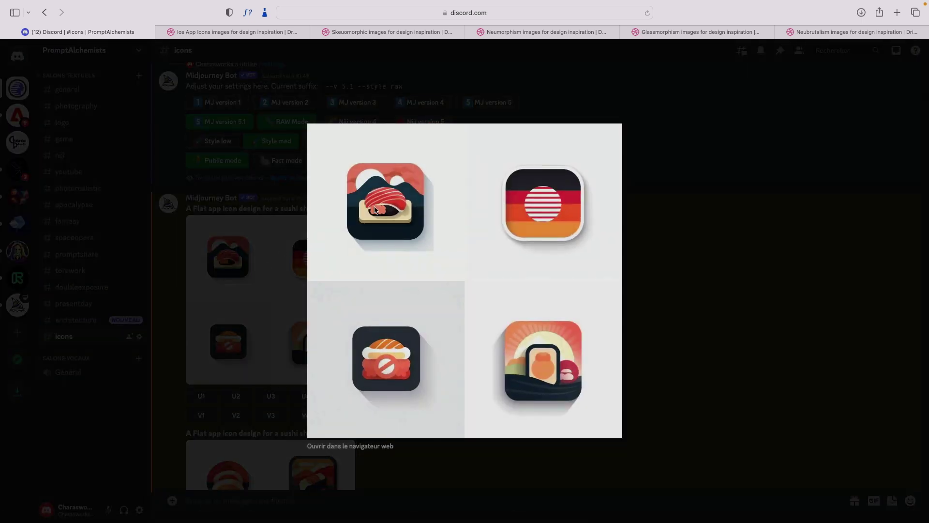
{"action": "left_click", "coordinate": [738, 285]}
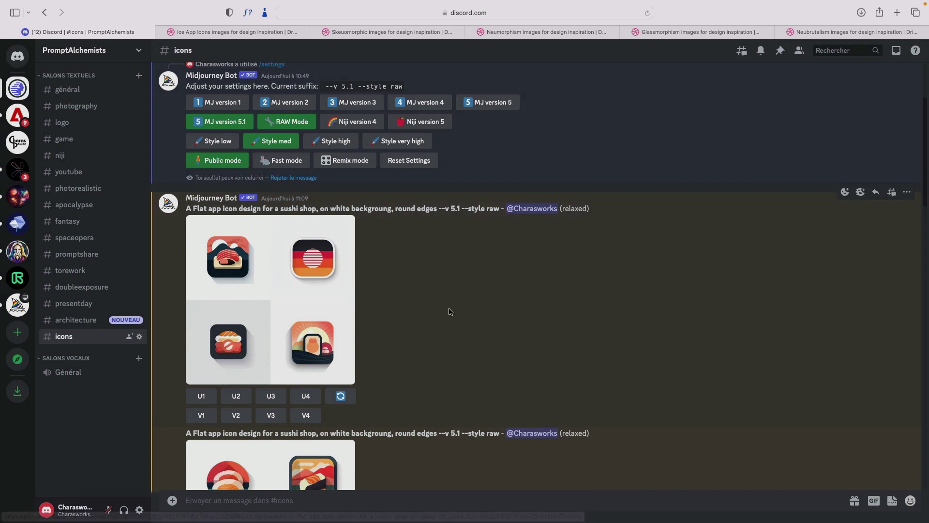
{"action": "scroll", "coordinate": [448, 311], "scroll_direction": "down", "scroll_amount": 7}
{"action": "scroll", "coordinate": [447, 311], "scroll_direction": "down", "scroll_amount": 5}
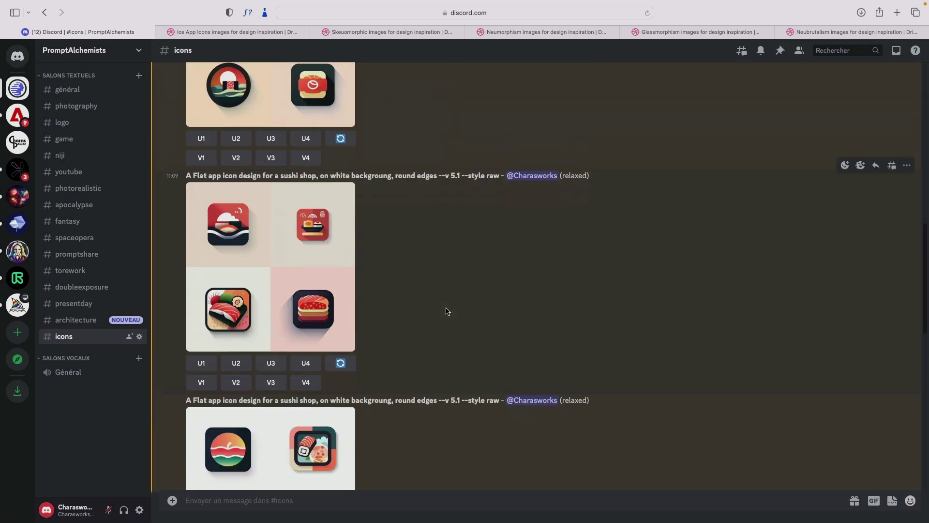
{"action": "scroll", "coordinate": [447, 310], "scroll_direction": "down", "scroll_amount": 5}
{"action": "scroll", "coordinate": [446, 310], "scroll_direction": "down", "scroll_amount": 5}
{"action": "scroll", "coordinate": [446, 311], "scroll_direction": "down", "scroll_amount": 1}
{"action": "scroll", "coordinate": [447, 311], "scroll_direction": "down", "scroll_amount": 5}
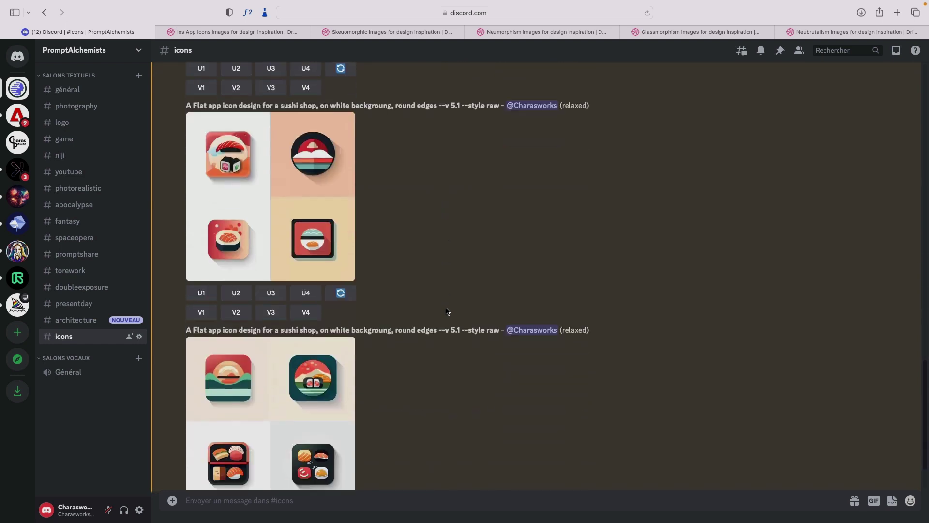
{"action": "scroll", "coordinate": [448, 312], "scroll_direction": "down", "scroll_amount": 2}
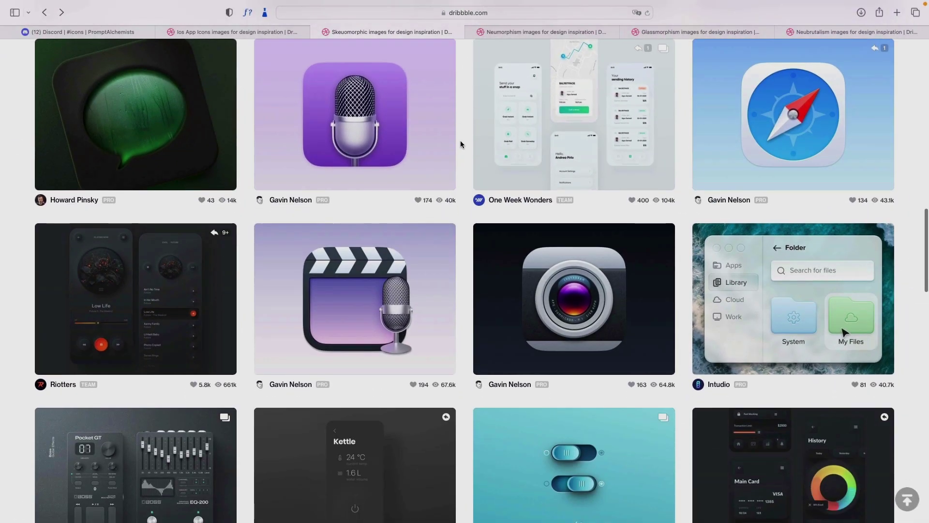
Scroll up through Dribbble's skeuomorphic shots of realistic microphone, compass, clapperboard and camera icons
{"action": "scroll", "coordinate": [460, 143], "scroll_direction": "up", "scroll_amount": 2}
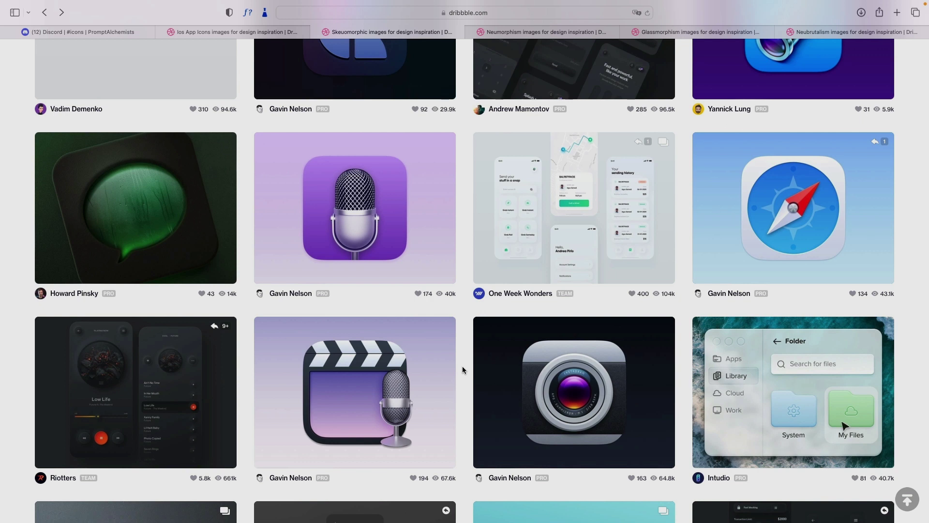
Run /imagine with the copied sushi icon prompt, appending ', realistic', and submit it
{"action": "left_click", "coordinate": [82, 32]}
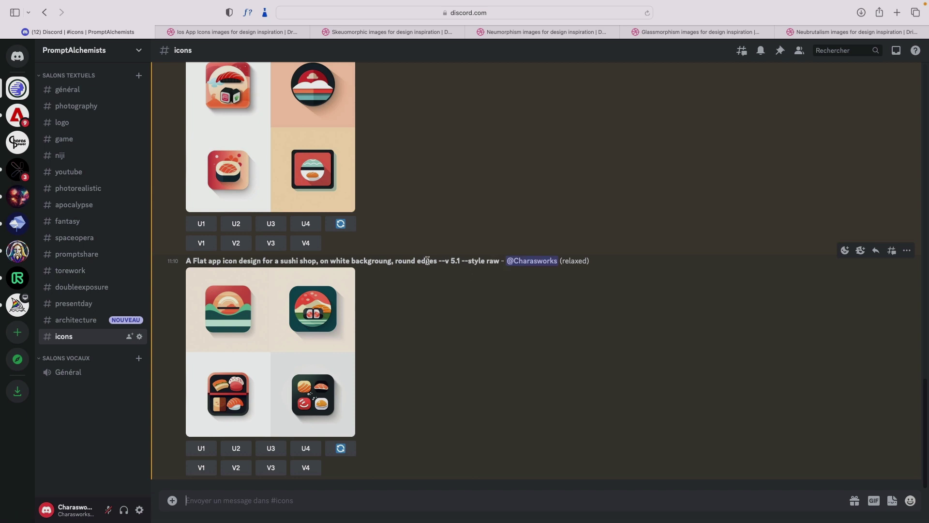
{"action": "left_click_drag", "start_coordinate": [436, 261], "coordinate": [185, 262]}
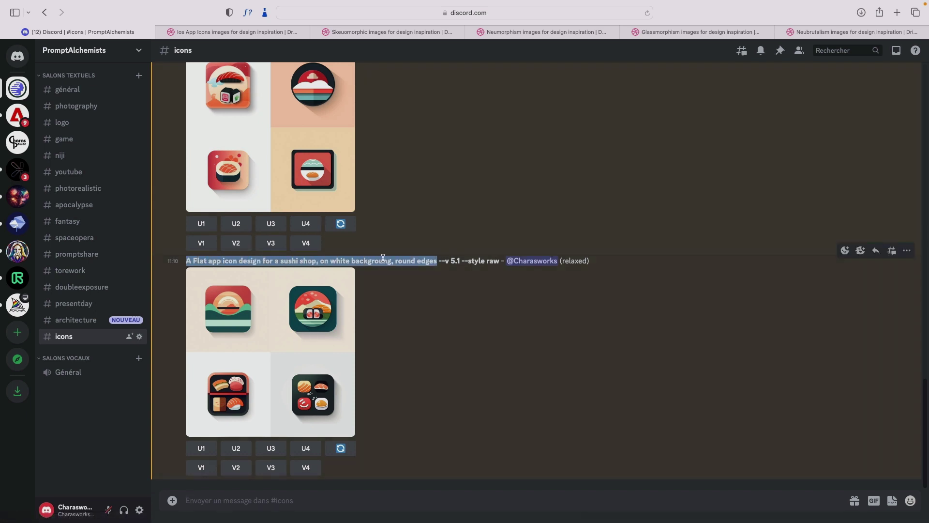
{"action": "left_click", "coordinate": [265, 500]}
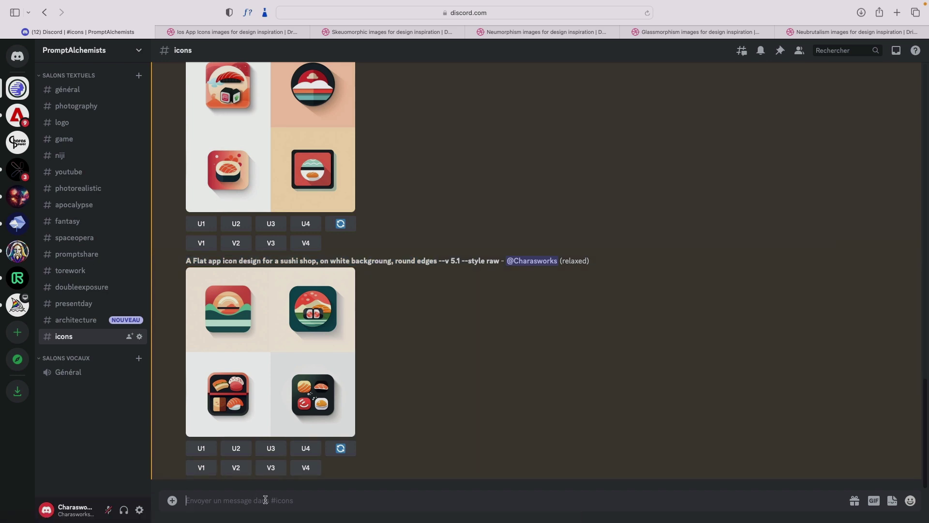
{"action": "type", "text": "/"}
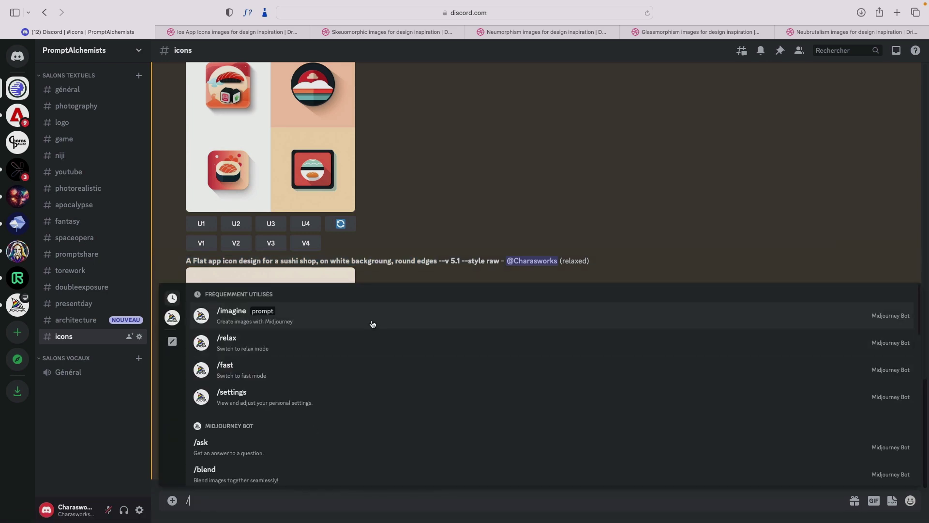
{"action": "left_click", "coordinate": [373, 323]}
{"action": "type", "text": "A Skeuomorphic app icon design for a sushi shop, on minimal backgroung, round edges"}
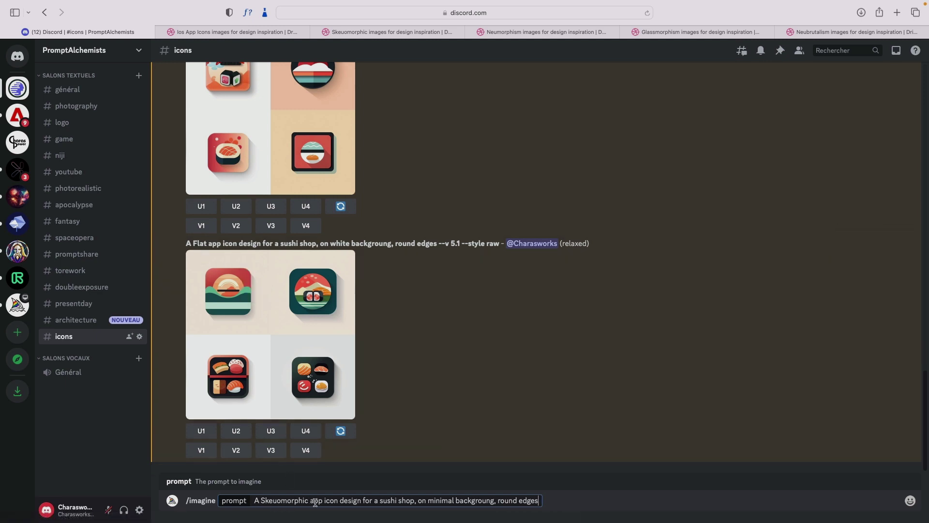
{"action": "type", "text": ","}
{"action": "type", "text": " re"}
{"action": "type", "text": "a"}
{"action": "type", "text": "listic"}
{"action": "left_click_drag", "start_coordinate": [570, 501], "coordinate": [256, 500]}
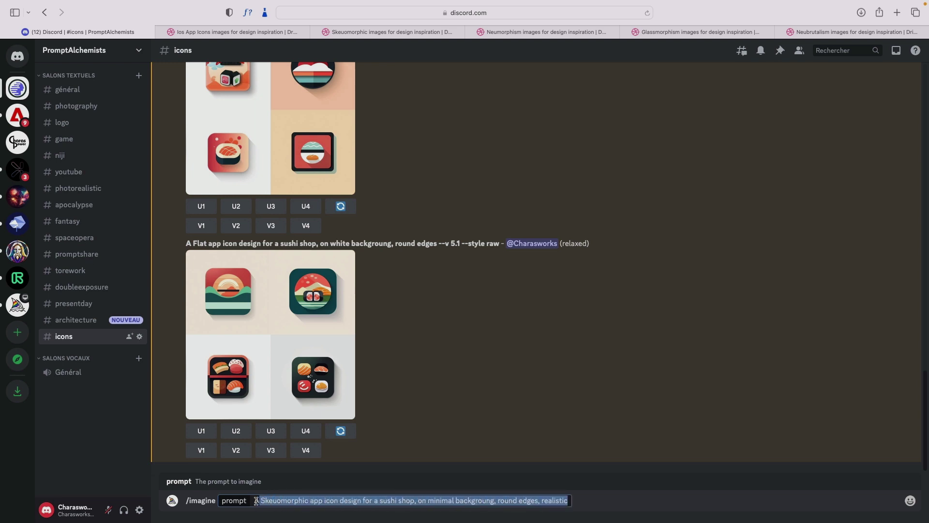
{"action": "key", "text": "Return"}
Paste the realistic skeuomorphic prompt into four more /imagine commands, submitting three
{"action": "type", "text": "/"}
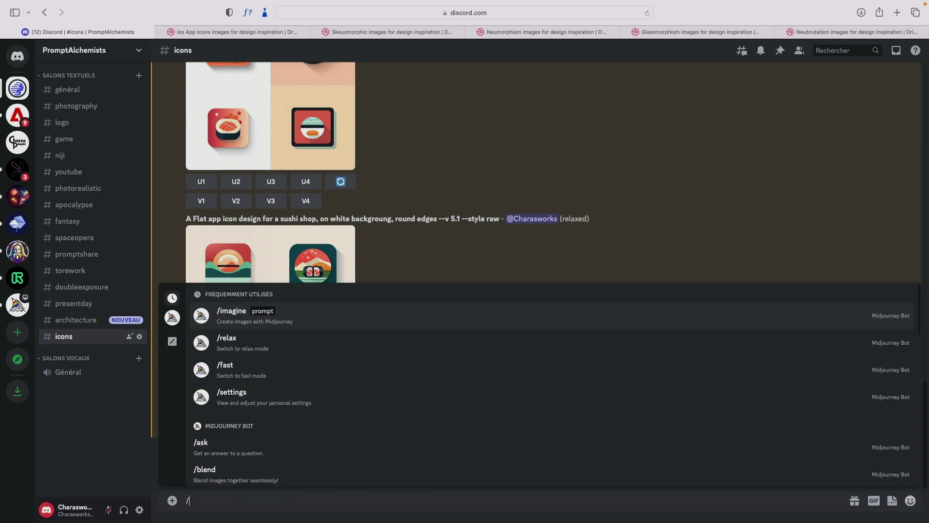
{"action": "left_click", "coordinate": [401, 320]}
{"action": "type", "text": "A Skeuomorphic app icon design for a sushi shop, on minimal backgroung, round edges, realistic"}
{"action": "key", "text": "Return"}
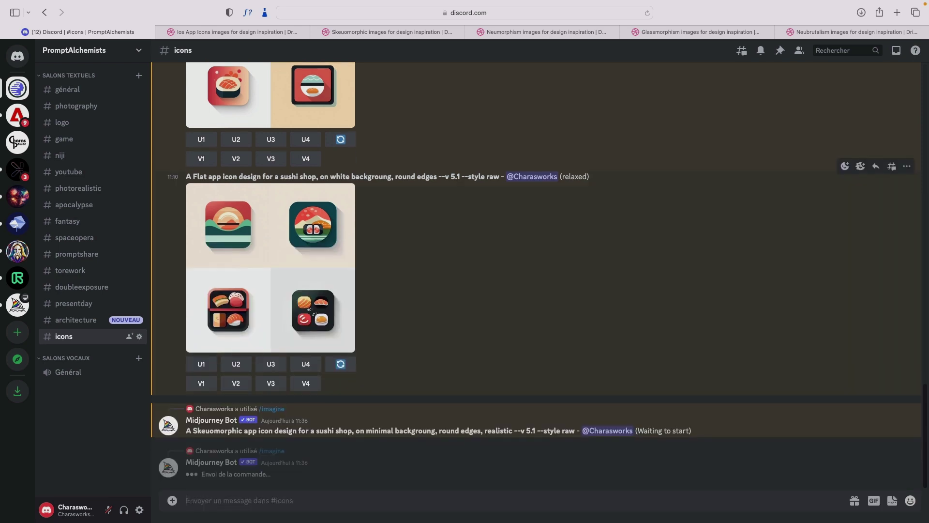
{"action": "type", "text": "/"}
{"action": "left_click", "coordinate": [423, 322]}
{"action": "type", "text": "A Skeuomorphic app icon design for a sushi shop, on minimal backgroung, round edges, realistic"}
{"action": "key", "text": "Return"}
{"action": "type", "text": "/"}
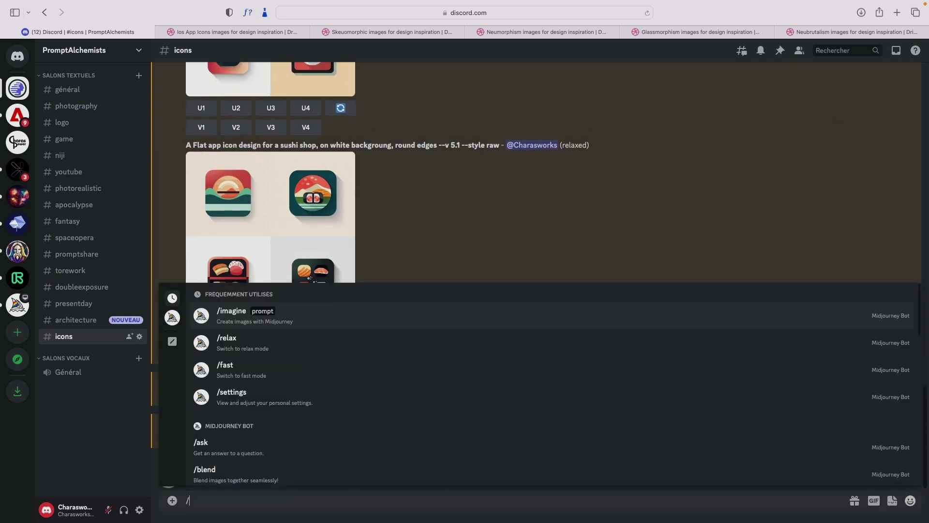
{"action": "left_click", "coordinate": [428, 321]}
{"action": "type", "text": "A Skeuomorphic app icon design for a sushi shop, on minimal backgroung, round edges, realistic"}
{"action": "key", "text": "Return"}
{"action": "type", "text": "/"}
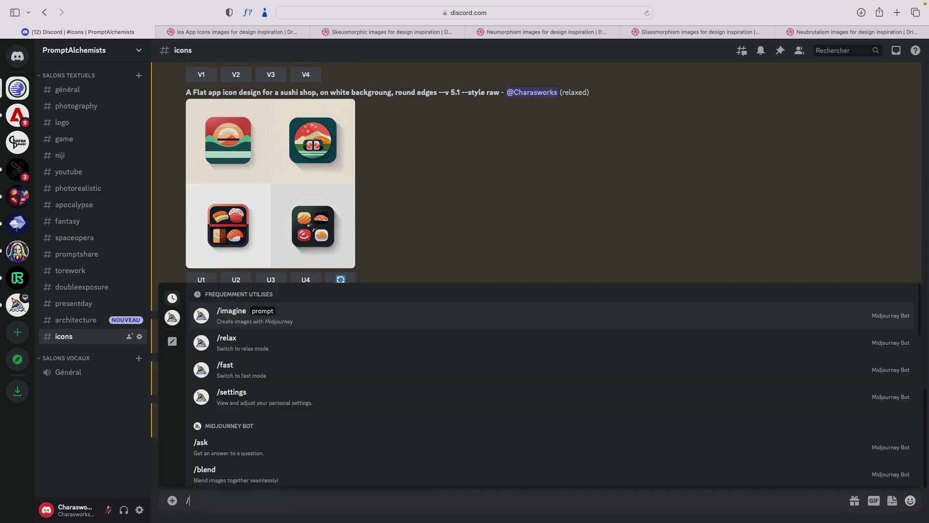
{"action": "left_click", "coordinate": [456, 320]}
{"action": "type", "text": "A Skeuomorphic app icon design for a sushi shop, on minimal backgroung, round edges, realistic"}
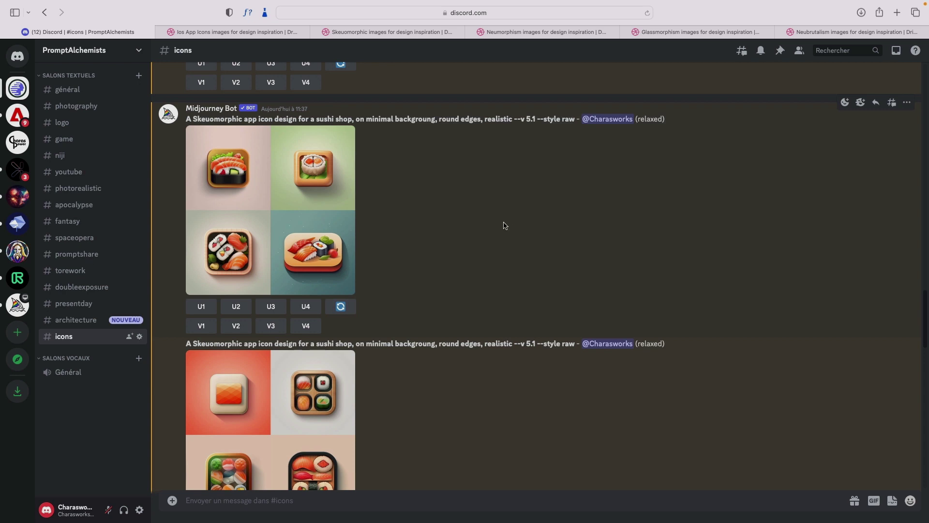
{"action": "scroll", "coordinate": [505, 225], "scroll_direction": "down", "scroll_amount": 2}
{"action": "scroll", "coordinate": [505, 225], "scroll_direction": "down", "scroll_amount": 2}
{"action": "scroll", "coordinate": [505, 225], "scroll_direction": "down", "scroll_amount": 1}
{"action": "scroll", "coordinate": [505, 225], "scroll_direction": "down", "scroll_amount": 2}
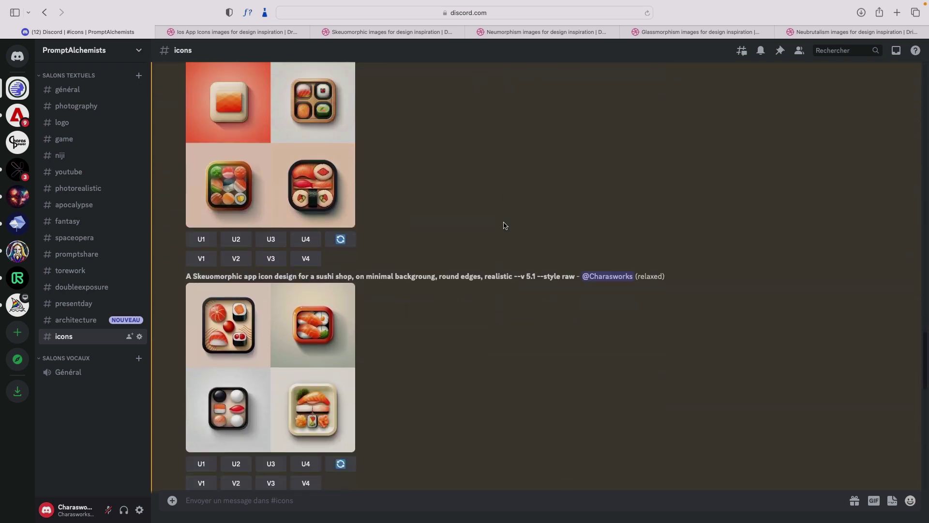
{"action": "scroll", "coordinate": [505, 225], "scroll_direction": "down", "scroll_amount": 1}
{"action": "scroll", "coordinate": [505, 225], "scroll_direction": "down", "scroll_amount": 1}
{"action": "scroll", "coordinate": [505, 225], "scroll_direction": "down", "scroll_amount": 1}
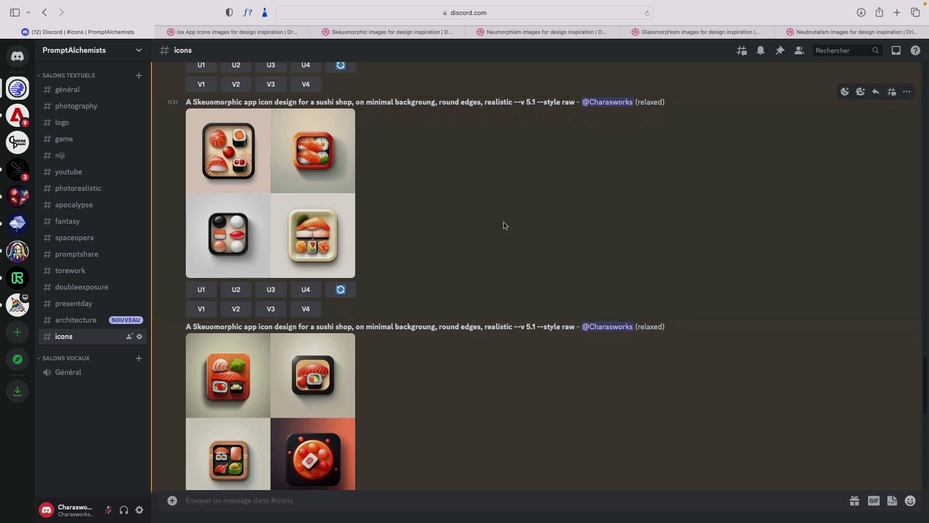
{"action": "scroll", "coordinate": [505, 225], "scroll_direction": "down", "scroll_amount": 2}
{"action": "scroll", "coordinate": [504, 225], "scroll_direction": "down", "scroll_amount": 1}
{"action": "scroll", "coordinate": [505, 225], "scroll_direction": "down", "scroll_amount": 2}
{"action": "scroll", "coordinate": [505, 225], "scroll_direction": "down", "scroll_amount": 2}
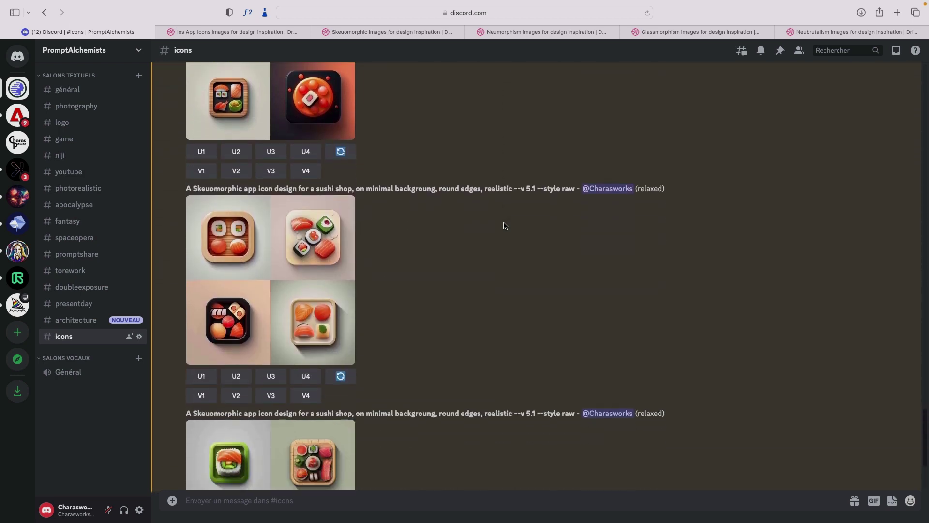
{"action": "scroll", "coordinate": [505, 225], "scroll_direction": "down", "scroll_amount": 2}
{"action": "scroll", "coordinate": [505, 225], "scroll_direction": "down", "scroll_amount": 1}
{"action": "scroll", "coordinate": [505, 225], "scroll_direction": "down", "scroll_amount": 2}
{"action": "scroll", "coordinate": [505, 225], "scroll_direction": "down", "scroll_amount": 2}
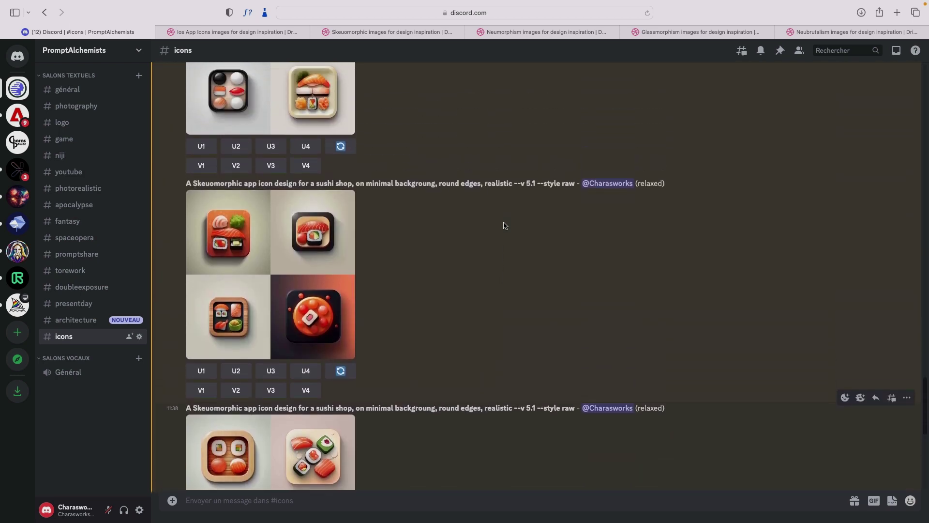
{"action": "scroll", "coordinate": [505, 225], "scroll_direction": "down", "scroll_amount": 2}
{"action": "scroll", "coordinate": [504, 225], "scroll_direction": "down", "scroll_amount": 2}
{"action": "scroll", "coordinate": [505, 225], "scroll_direction": "up", "scroll_amount": 1}
{"action": "scroll", "coordinate": [505, 225], "scroll_direction": "up", "scroll_amount": 1}
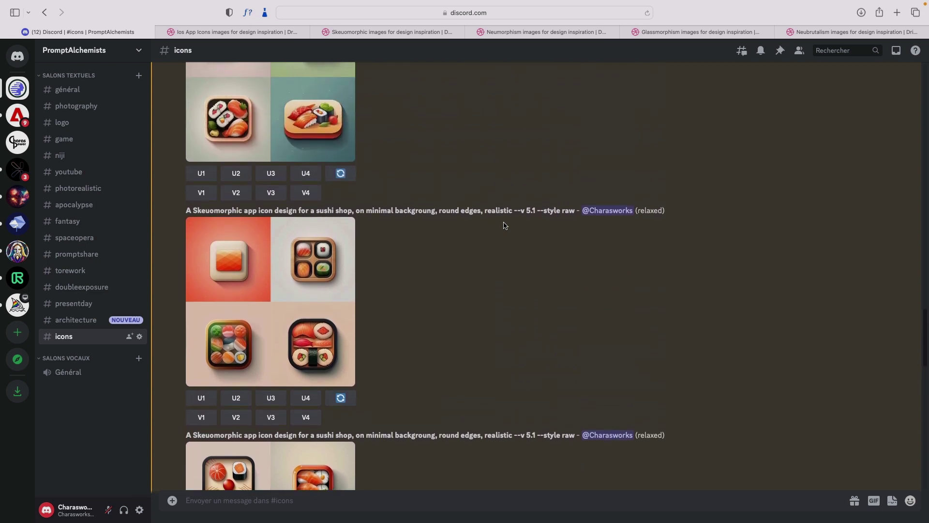
{"action": "scroll", "coordinate": [505, 225], "scroll_direction": "up", "scroll_amount": 2}
{"action": "scroll", "coordinate": [505, 225], "scroll_direction": "up", "scroll_amount": 1}
{"action": "scroll", "coordinate": [505, 225], "scroll_direction": "up", "scroll_amount": 3}
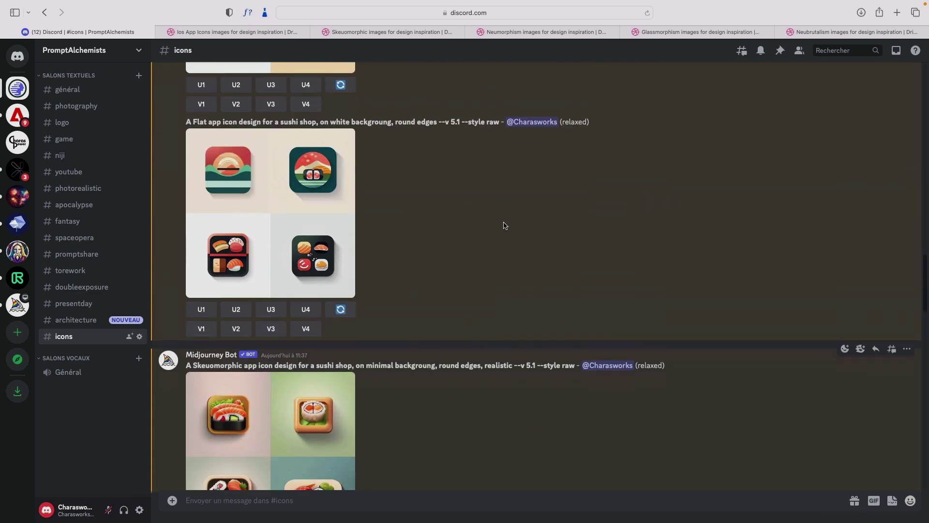
{"action": "scroll", "coordinate": [505, 225], "scroll_direction": "down", "scroll_amount": 2}
{"action": "left_click", "coordinate": [292, 255]}
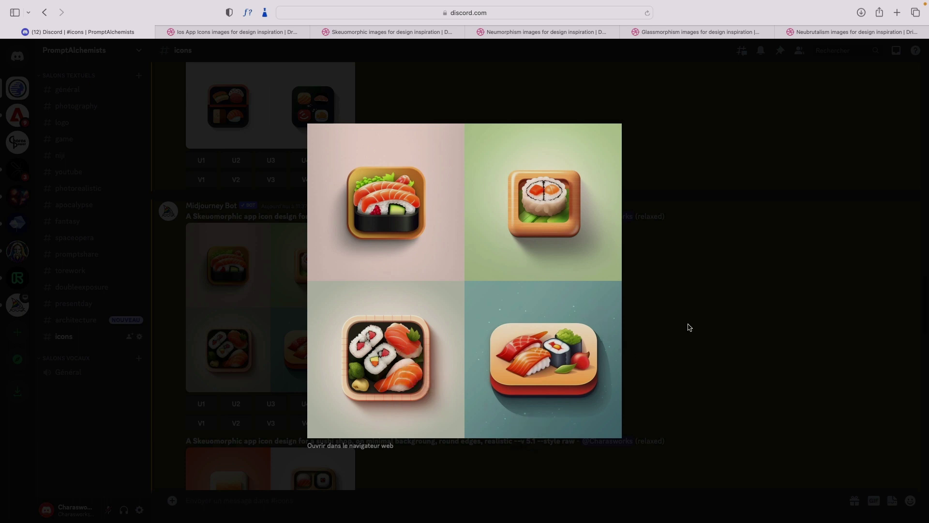
{"action": "left_click", "coordinate": [706, 323]}
{"action": "scroll", "coordinate": [382, 357], "scroll_direction": "down", "scroll_amount": 5}
{"action": "left_click", "coordinate": [312, 264]}
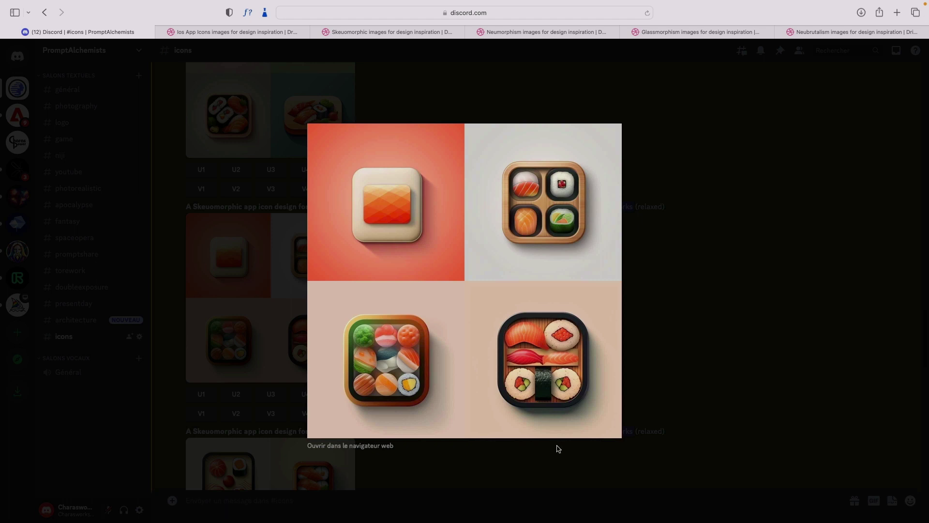
{"action": "left_click", "coordinate": [686, 374]}
{"action": "scroll", "coordinate": [550, 377], "scroll_direction": "down", "scroll_amount": 3}
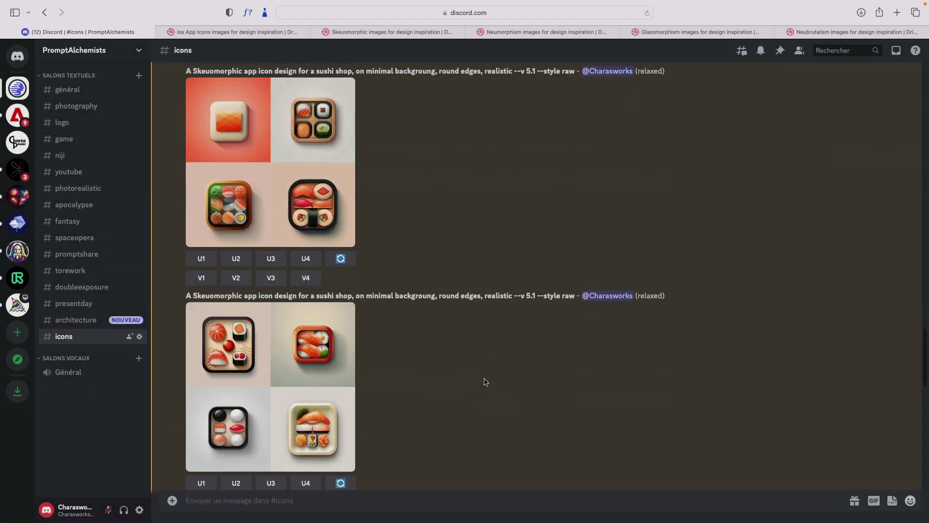
{"action": "left_click", "coordinate": [282, 367]}
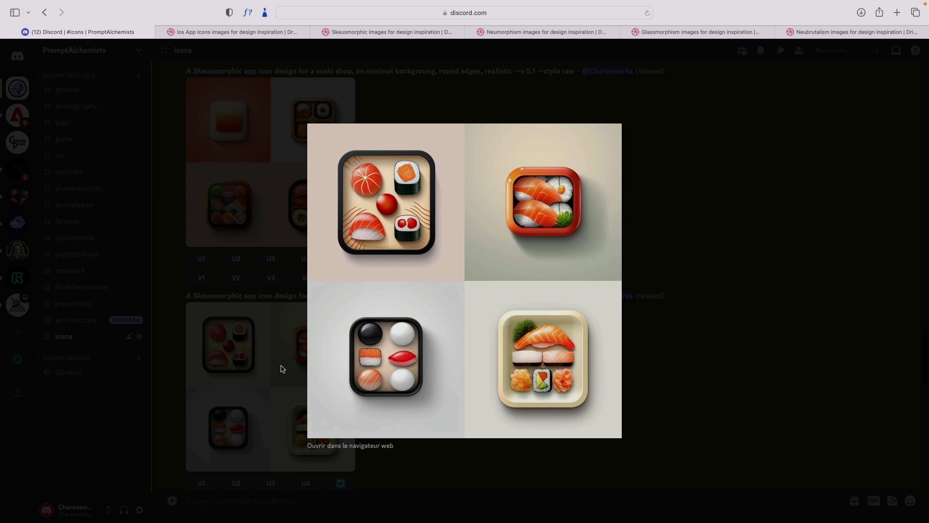
{"action": "left_click", "coordinate": [627, 370]}
{"action": "left_click", "coordinate": [318, 346]}
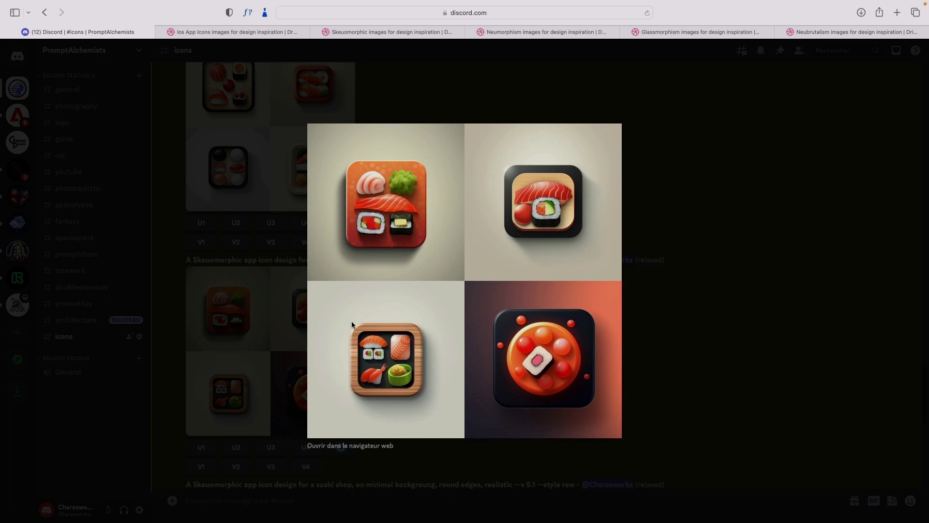
{"action": "left_click", "coordinate": [740, 363]}
{"action": "scroll", "coordinate": [329, 342], "scroll_direction": "down", "scroll_amount": 5}
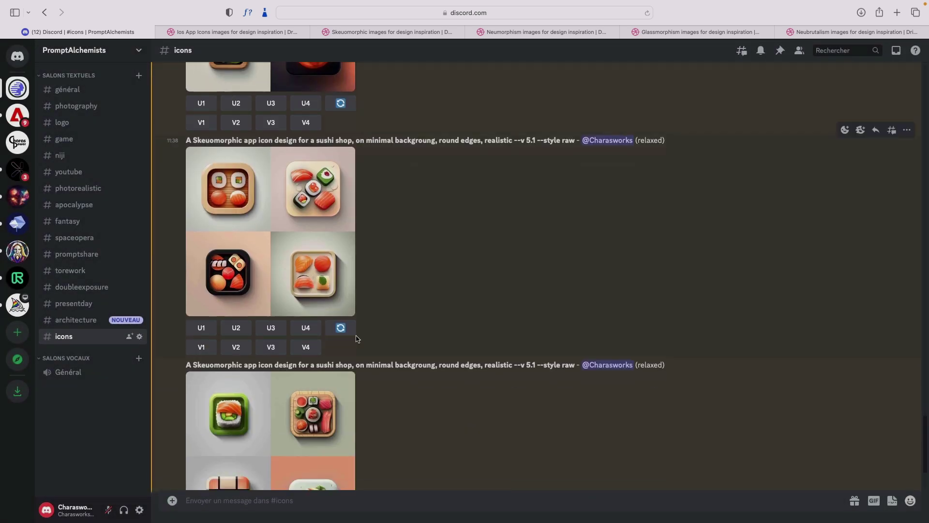
{"action": "left_click", "coordinate": [267, 210]}
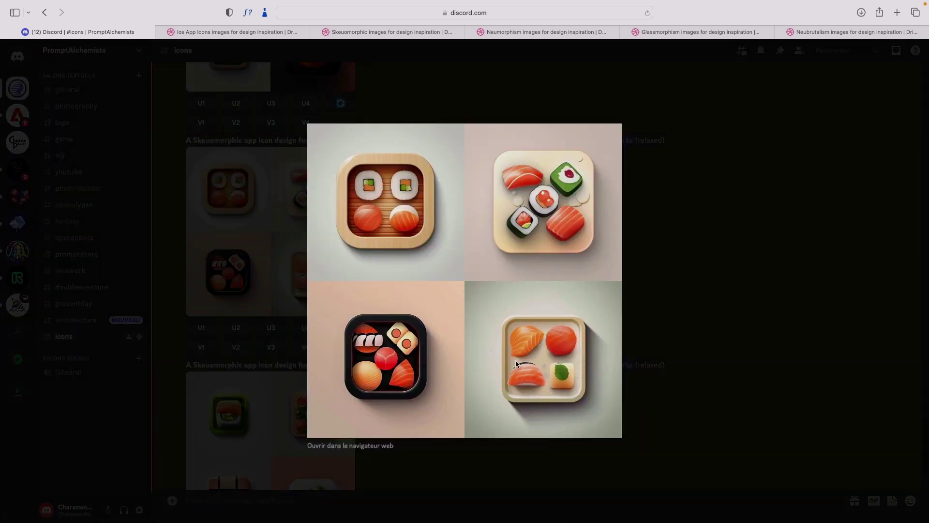
{"action": "left_click", "coordinate": [741, 355]}
{"action": "scroll", "coordinate": [352, 337], "scroll_direction": "down", "scroll_amount": 3}
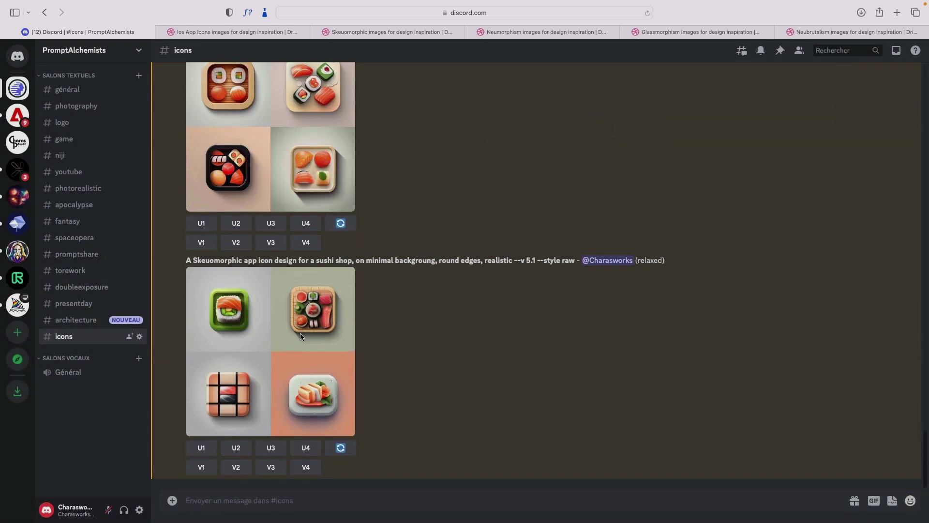
{"action": "left_click", "coordinate": [300, 333]}
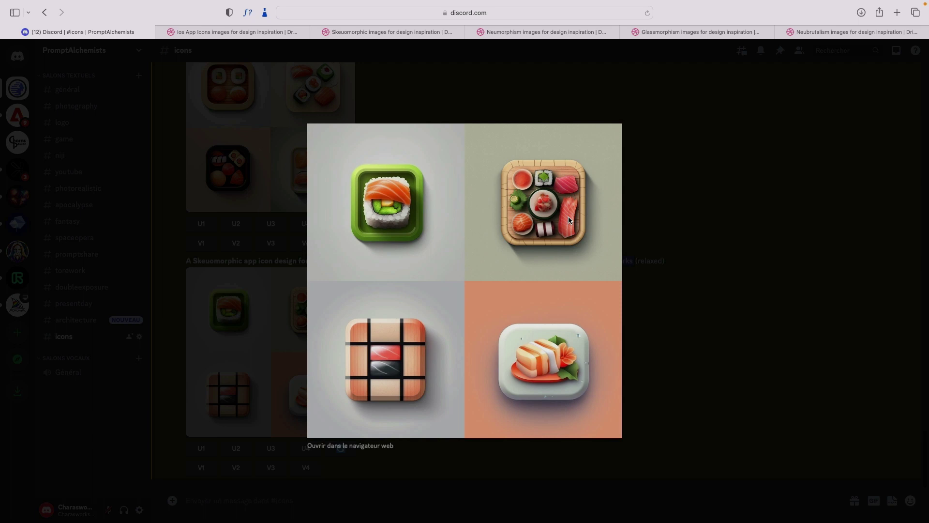
{"action": "left_click", "coordinate": [689, 266]}
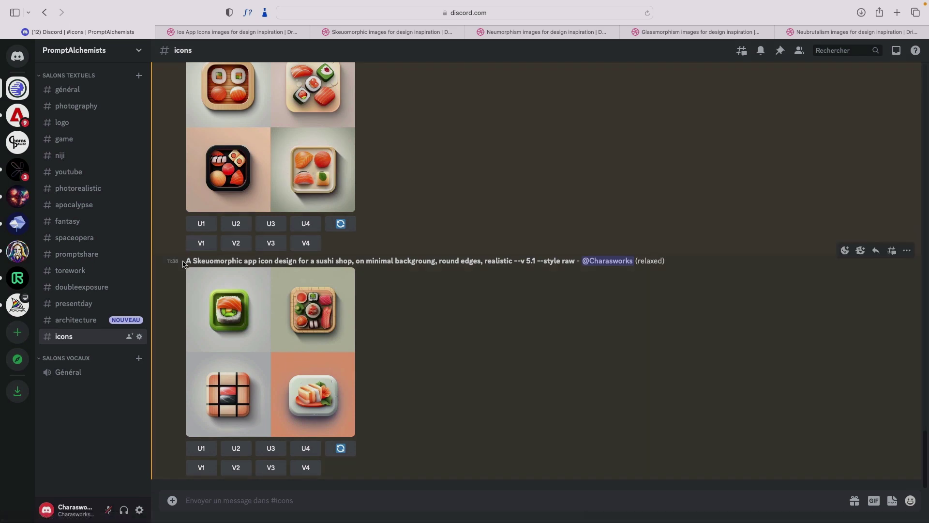
{"action": "left_click_drag", "start_coordinate": [186, 262], "coordinate": [450, 262]}
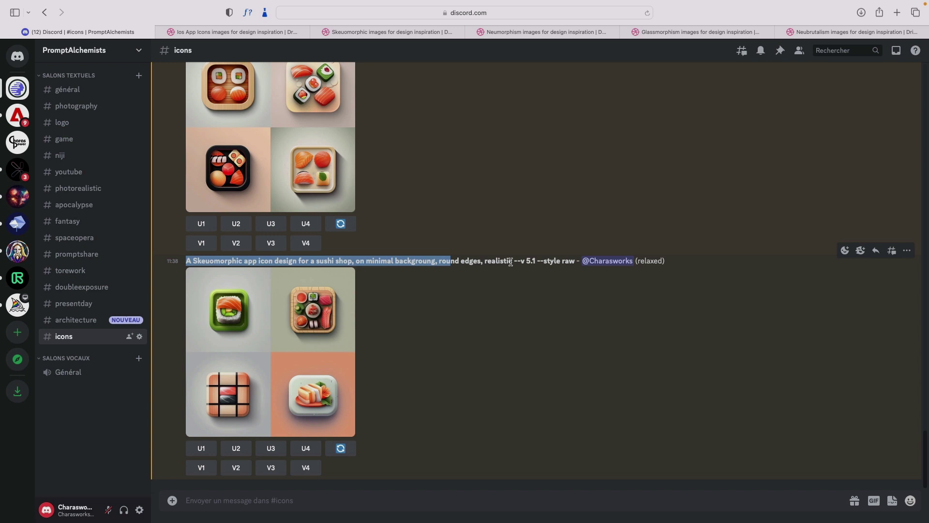
{"action": "left_click_drag", "start_coordinate": [512, 261], "coordinate": [488, 262]}
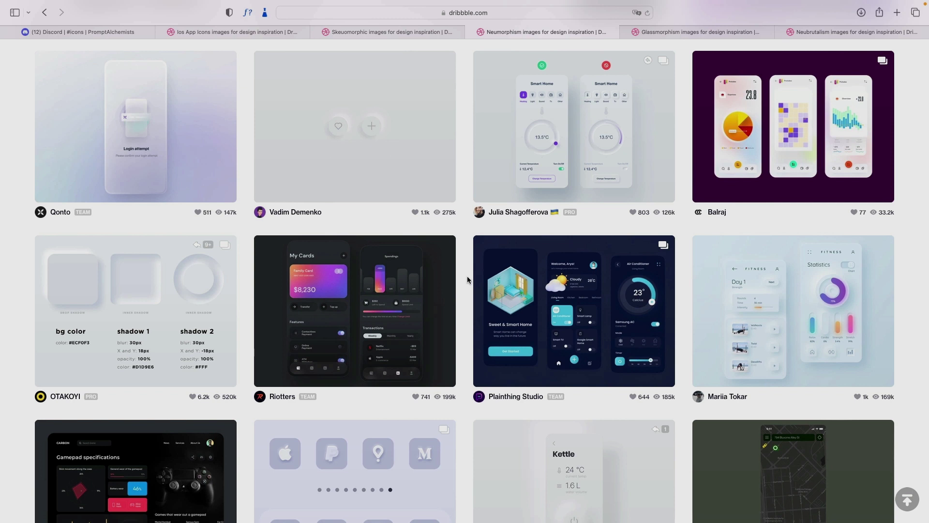
Paste the neumorphism sushi-shop icon prompt into /imagine and submit it
{"action": "left_click", "coordinate": [97, 33]}
{"action": "type", "text": "/"}
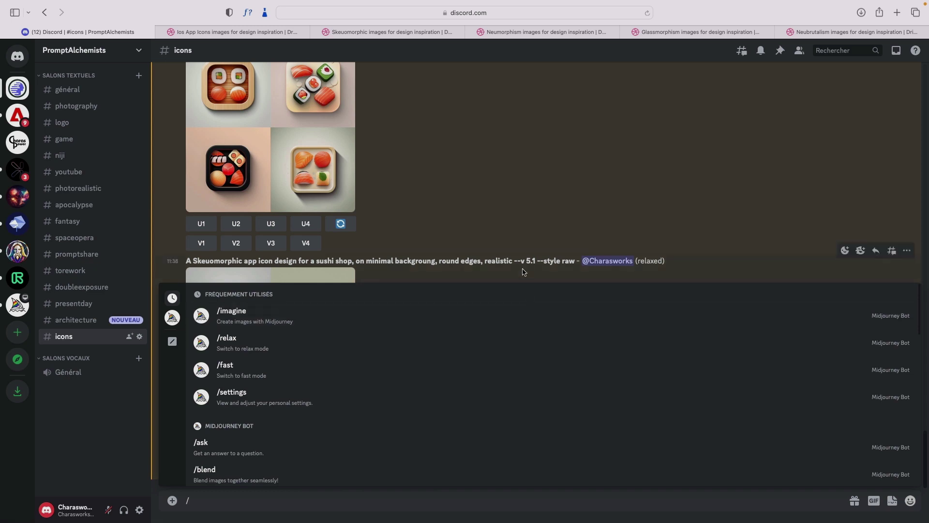
{"action": "key", "text": "Return"}
{"action": "type", "text": "A neumorphism app icon design for a sushi shop, Light plain backgroung, round edges"}
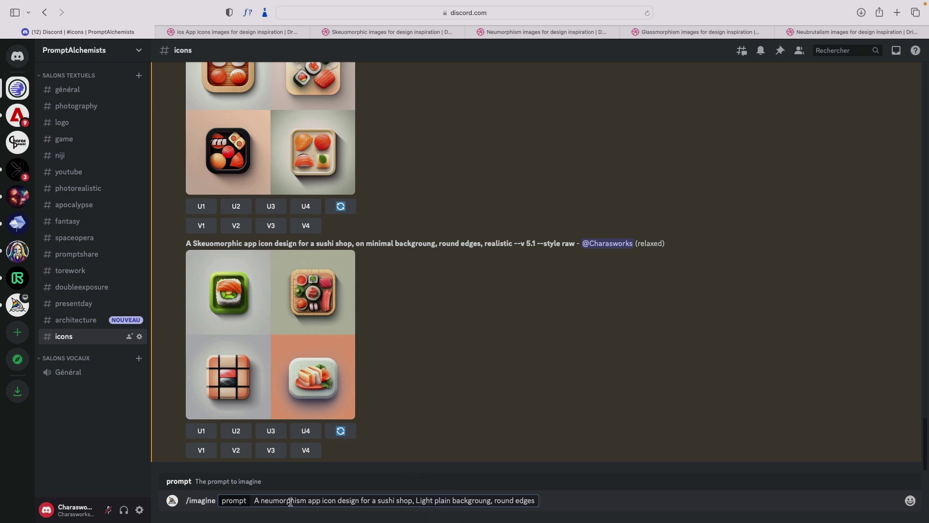
{"action": "key", "text": "Return"}
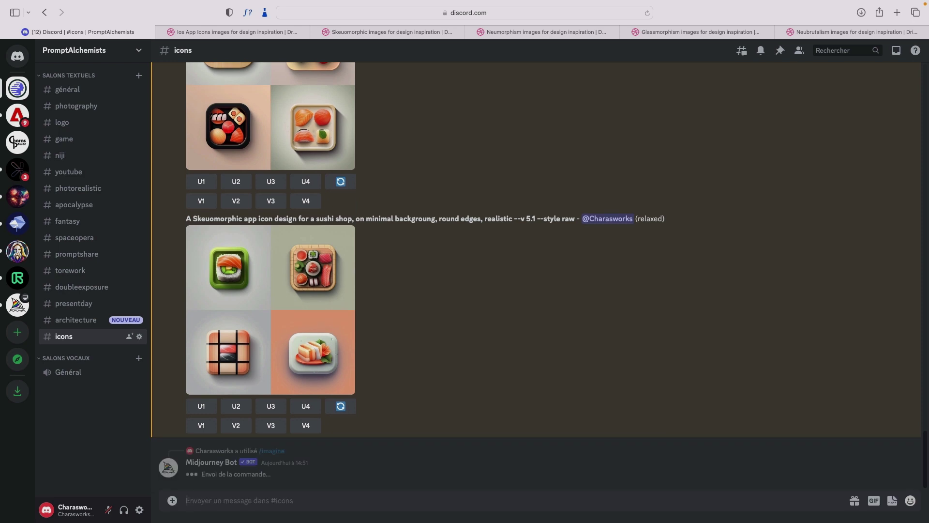
Resubmit 'A neumorphism app icon design for a sushi shop, Light plain backgroung, round edges' several times
{"action": "type", "text": "/"}
{"action": "left_click", "coordinate": [420, 315]}
{"action": "type", "text": "A neumorphism app icon design for a sushi shop, Light plain backgroung, round edges"}
{"action": "key", "text": "Return"}
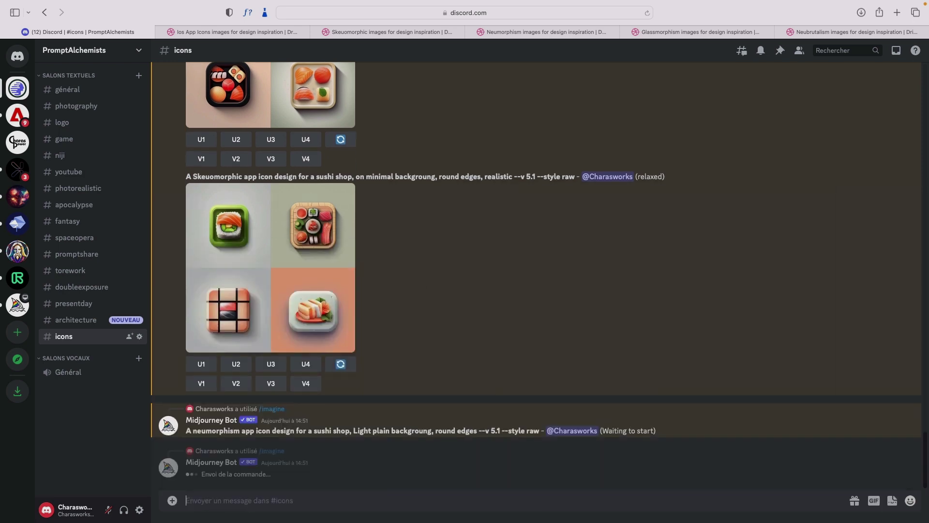
{"action": "type", "text": "/"}
{"action": "key", "text": "Return"}
{"action": "type", "text": "A neumorphism app icon design for a sushi shop, Light plain backgroung, round edges"}
{"action": "key", "text": "Return"}
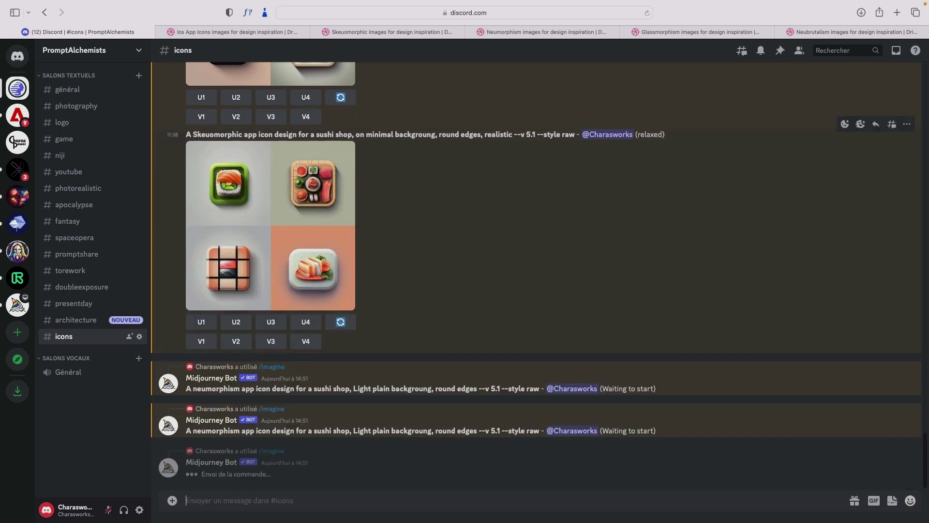
{"action": "type", "text": "/"}
{"action": "left_click", "coordinate": [428, 313]}
{"action": "type", "text": "A neumorphism app icon design for a sushi shop, Light plain backgroung, round edges"}
{"action": "key", "text": "Return"}
{"action": "type", "text": "/"}
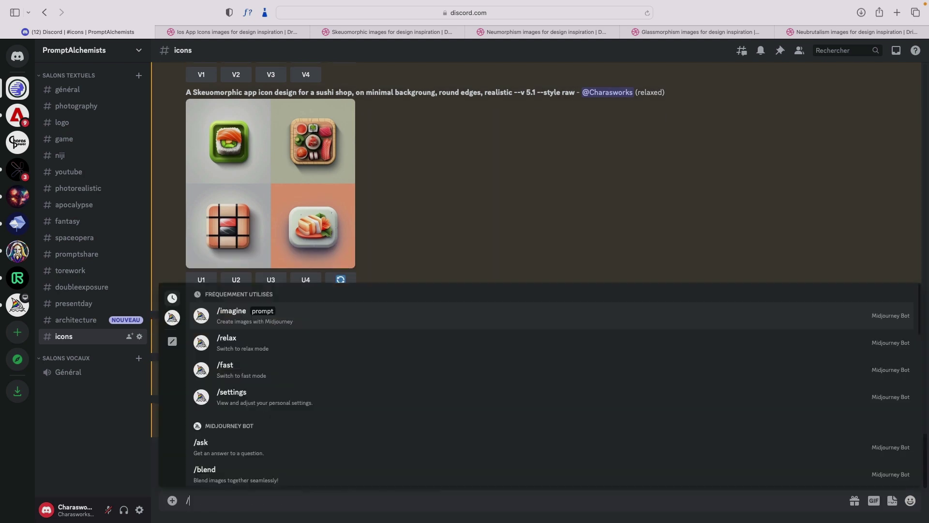
{"action": "left_click", "coordinate": [433, 315]}
{"action": "type", "text": "A neumorphism app icon design for a sushi shop, Light plain backgroung, round edges"}
{"action": "key", "text": "Return"}
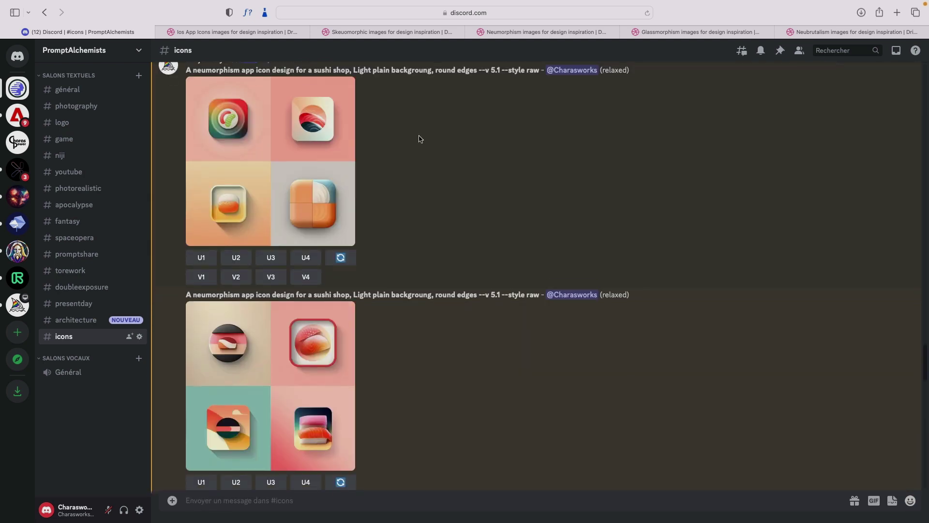
{"action": "scroll", "coordinate": [420, 138], "scroll_direction": "down", "scroll_amount": 2}
{"action": "scroll", "coordinate": [420, 138], "scroll_direction": "down", "scroll_amount": 2}
{"action": "scroll", "coordinate": [420, 139], "scroll_direction": "down", "scroll_amount": 1}
{"action": "scroll", "coordinate": [420, 139], "scroll_direction": "down", "scroll_amount": 1}
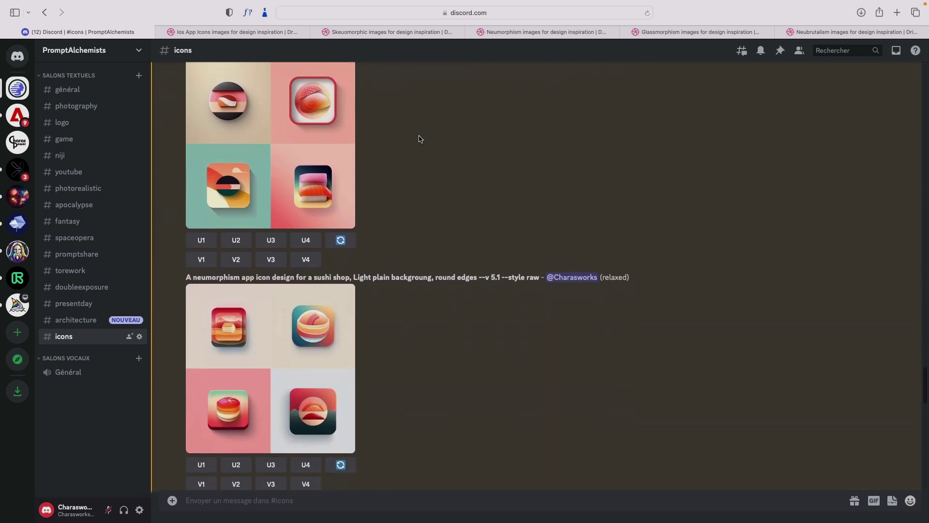
{"action": "scroll", "coordinate": [420, 139], "scroll_direction": "down", "scroll_amount": 1}
{"action": "scroll", "coordinate": [420, 138], "scroll_direction": "down", "scroll_amount": 1}
{"action": "scroll", "coordinate": [420, 139], "scroll_direction": "down", "scroll_amount": 1}
{"action": "scroll", "coordinate": [420, 139], "scroll_direction": "down", "scroll_amount": 2}
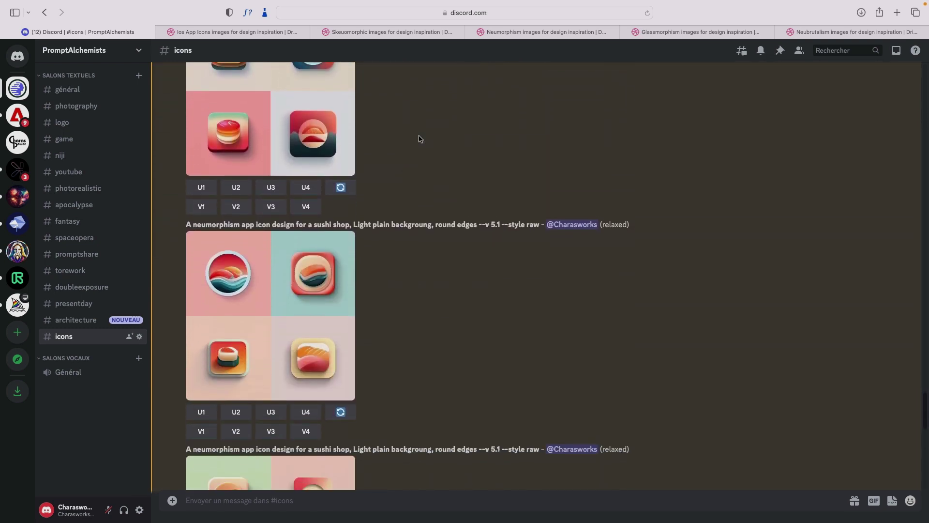
{"action": "scroll", "coordinate": [420, 138], "scroll_direction": "down", "scroll_amount": 1}
{"action": "scroll", "coordinate": [420, 138], "scroll_direction": "down", "scroll_amount": 1}
{"action": "scroll", "coordinate": [420, 139], "scroll_direction": "down", "scroll_amount": 1}
{"action": "scroll", "coordinate": [420, 139], "scroll_direction": "down", "scroll_amount": 1}
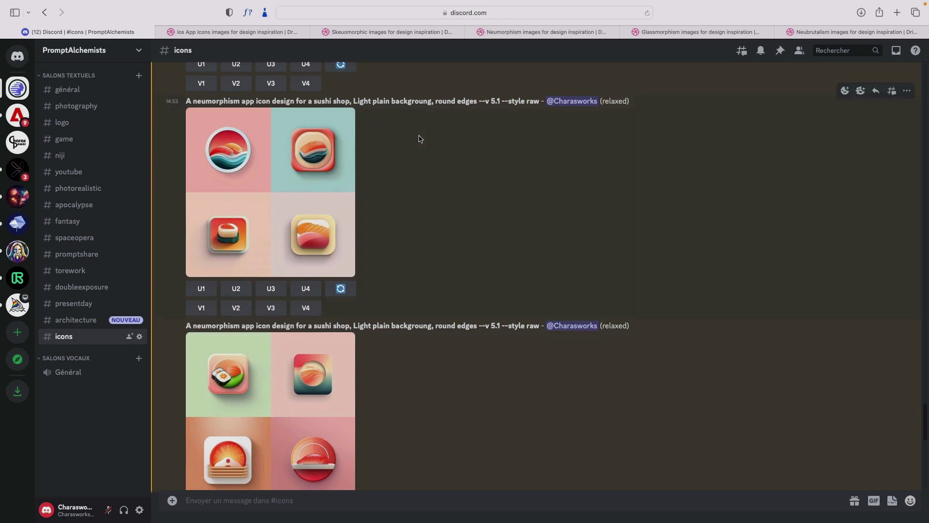
{"action": "scroll", "coordinate": [420, 139], "scroll_direction": "down", "scroll_amount": 1}
{"action": "scroll", "coordinate": [420, 139], "scroll_direction": "down", "scroll_amount": 2}
{"action": "scroll", "coordinate": [420, 139], "scroll_direction": "down", "scroll_amount": 2}
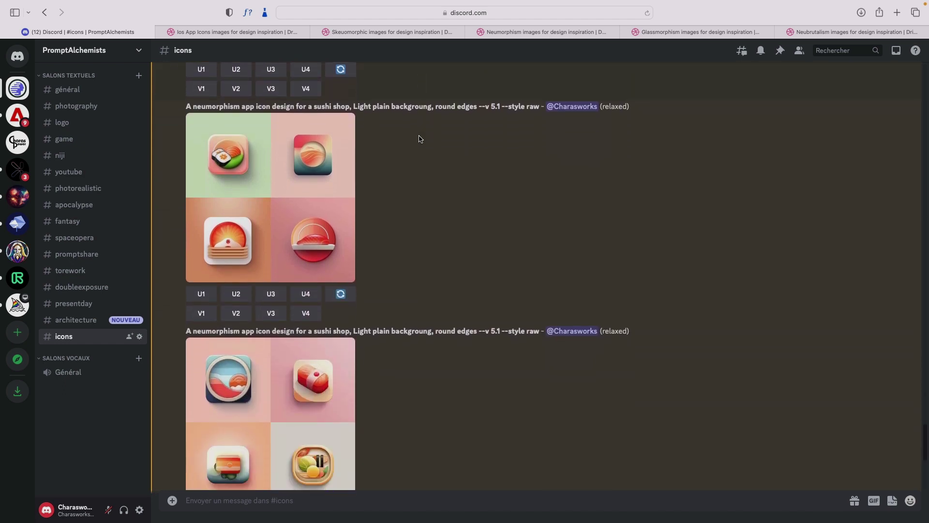
{"action": "scroll", "coordinate": [420, 139], "scroll_direction": "down", "scroll_amount": 2}
{"action": "scroll", "coordinate": [420, 138], "scroll_direction": "down", "scroll_amount": 2}
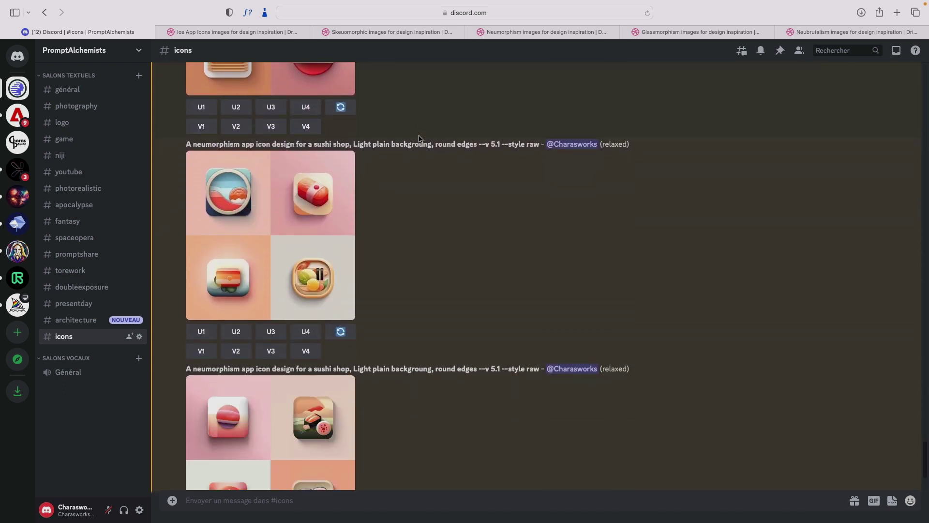
{"action": "scroll", "coordinate": [420, 139], "scroll_direction": "down", "scroll_amount": 1}
{"action": "scroll", "coordinate": [420, 139], "scroll_direction": "down", "scroll_amount": 1}
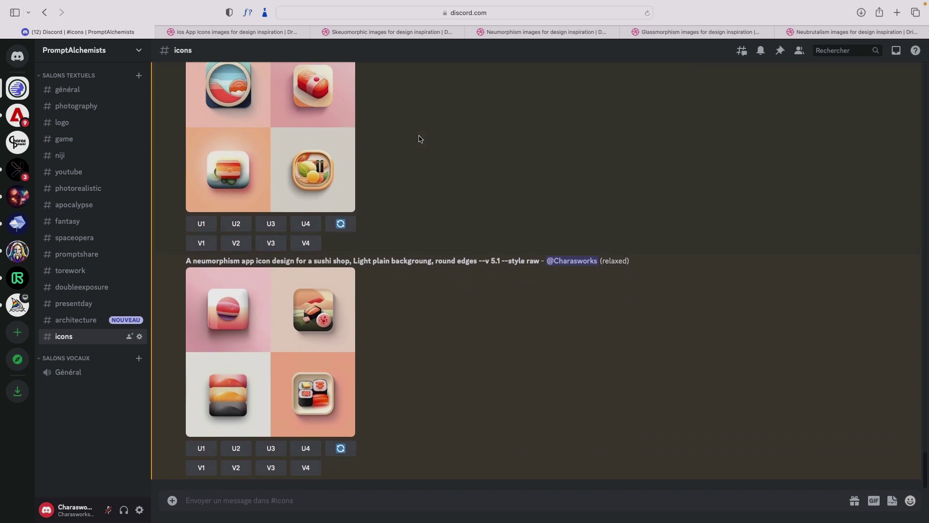
{"action": "scroll", "coordinate": [420, 139], "scroll_direction": "down", "scroll_amount": 2}
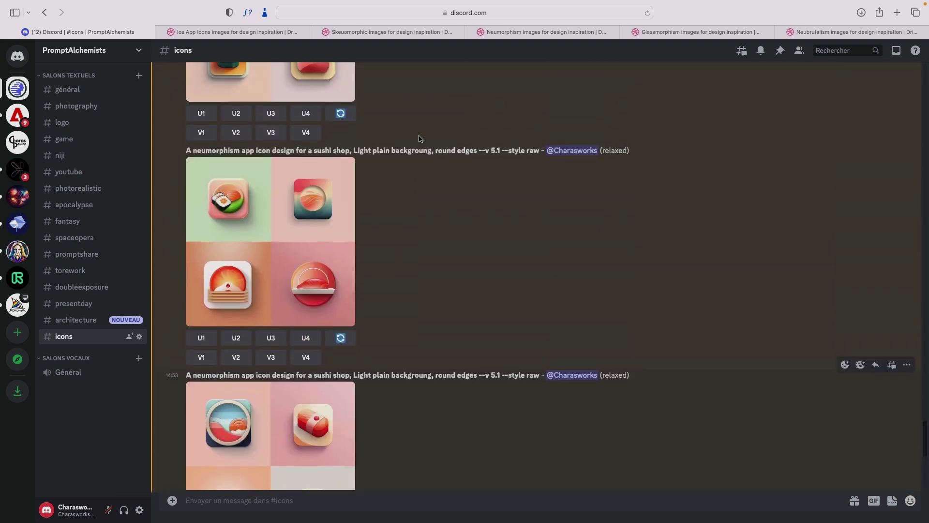
{"action": "scroll", "coordinate": [420, 138], "scroll_direction": "down", "scroll_amount": 2}
{"action": "scroll", "coordinate": [420, 138], "scroll_direction": "down", "scroll_amount": 2}
{"action": "scroll", "coordinate": [420, 139], "scroll_direction": "down", "scroll_amount": 2}
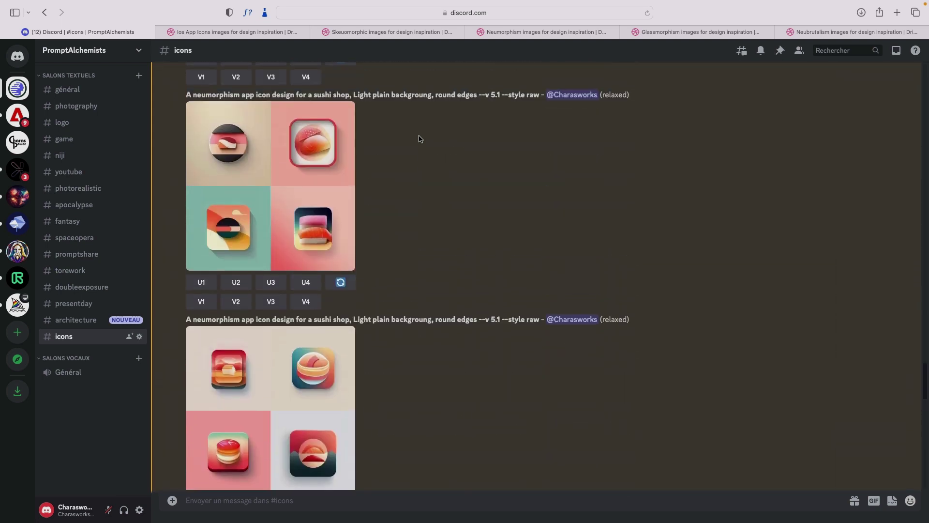
{"action": "scroll", "coordinate": [420, 138], "scroll_direction": "down", "scroll_amount": 2}
{"action": "scroll", "coordinate": [420, 139], "scroll_direction": "down", "scroll_amount": 2}
{"action": "scroll", "coordinate": [420, 139], "scroll_direction": "up", "scroll_amount": 3}
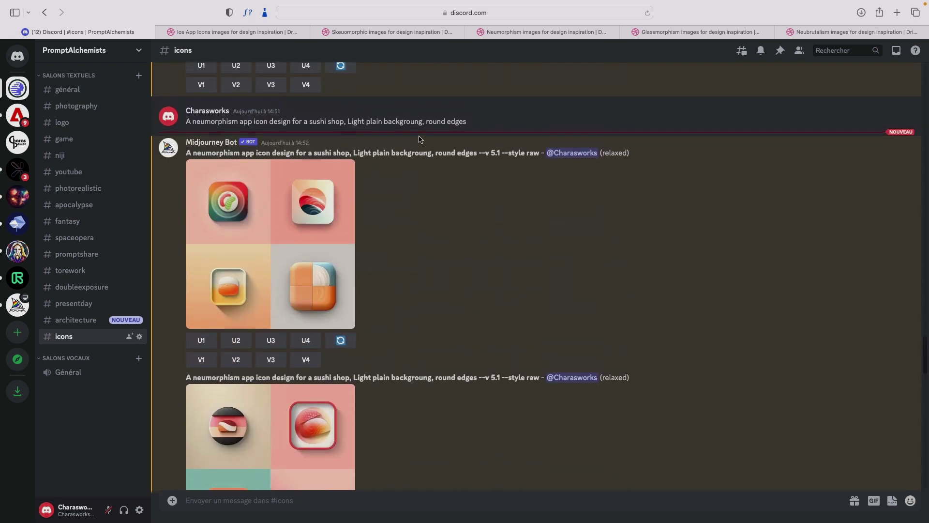
{"action": "left_click", "coordinate": [277, 247]}
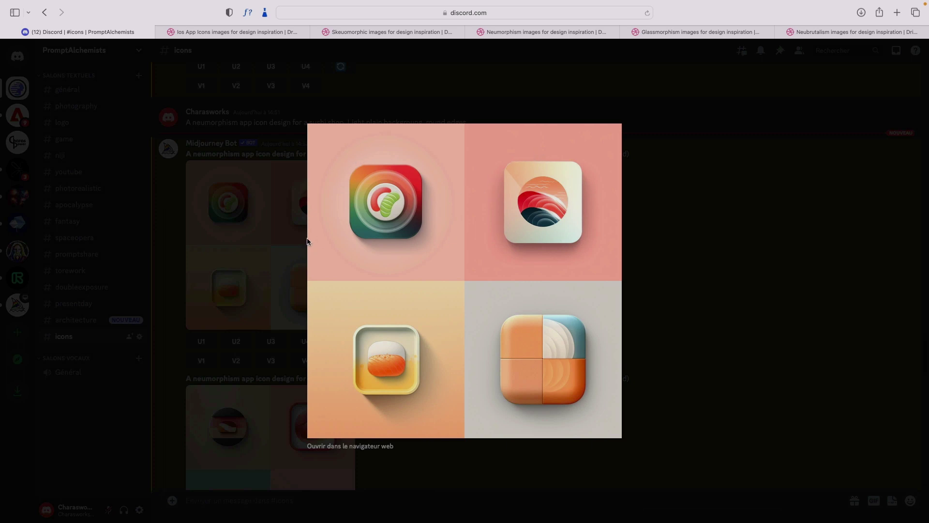
{"action": "left_click", "coordinate": [686, 259]}
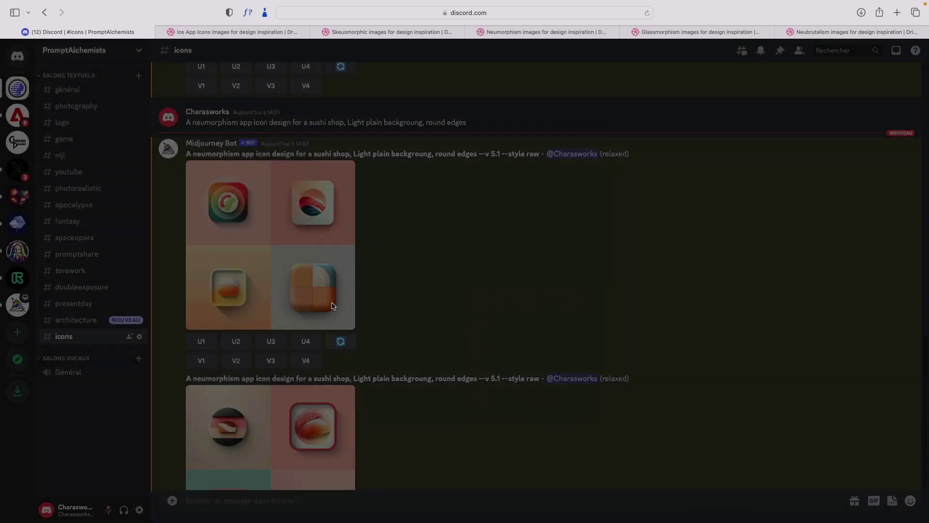
{"action": "scroll", "coordinate": [333, 305], "scroll_direction": "down", "scroll_amount": 4}
{"action": "left_click", "coordinate": [276, 272]}
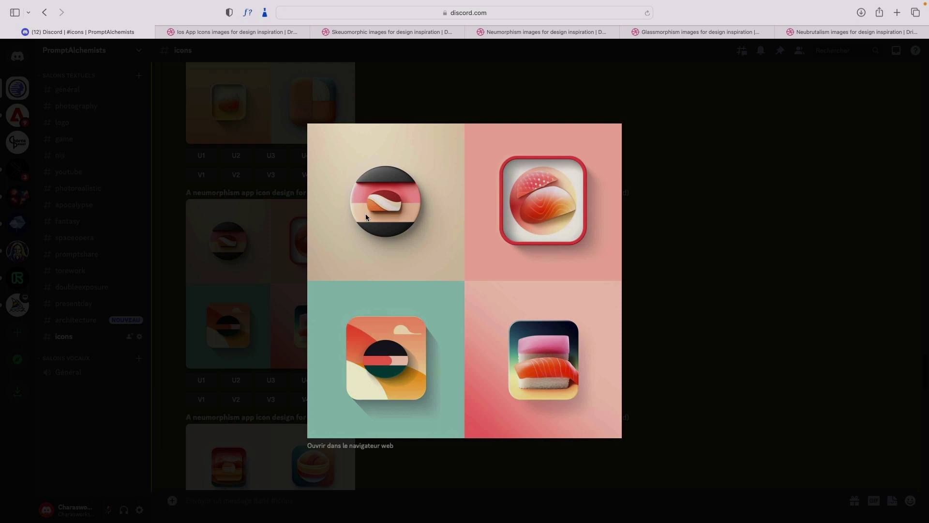
{"action": "left_click", "coordinate": [676, 252]}
{"action": "scroll", "coordinate": [282, 303], "scroll_direction": "down", "scroll_amount": 3}
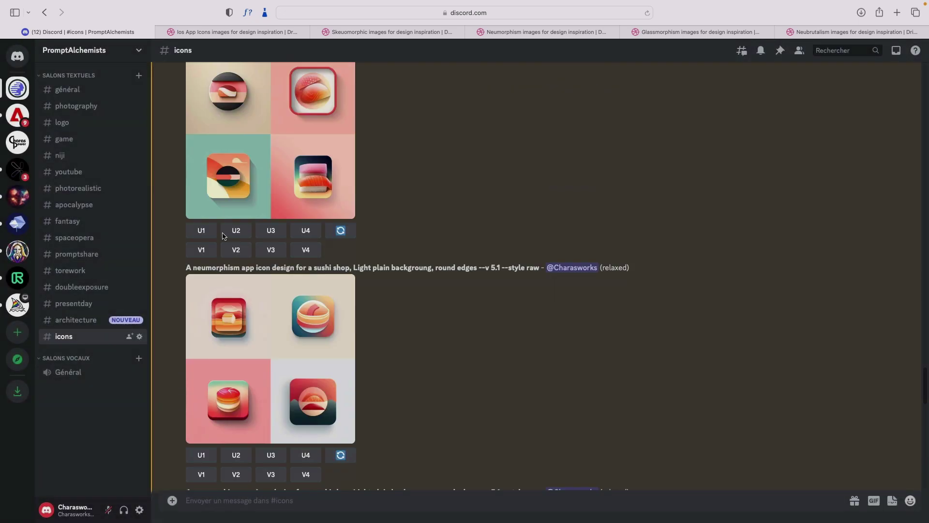
{"action": "left_click", "coordinate": [281, 303]}
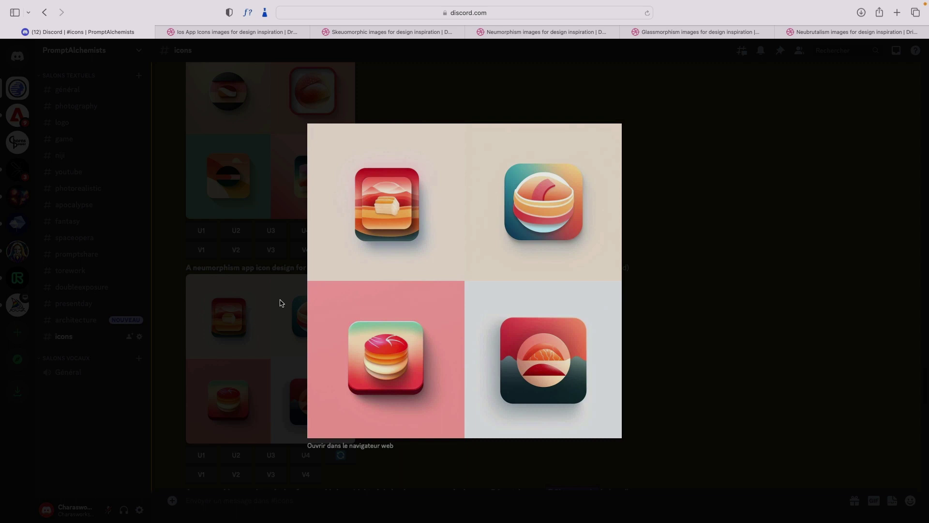
{"action": "left_click", "coordinate": [691, 321]}
{"action": "scroll", "coordinate": [339, 341], "scroll_direction": "down", "scroll_amount": 5}
{"action": "left_click", "coordinate": [304, 249]}
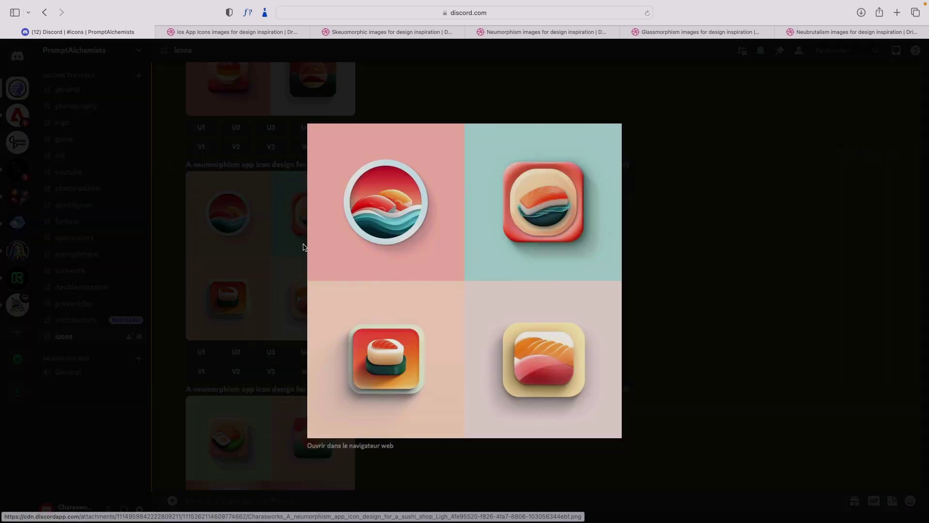
{"action": "left_click", "coordinate": [185, 321]}
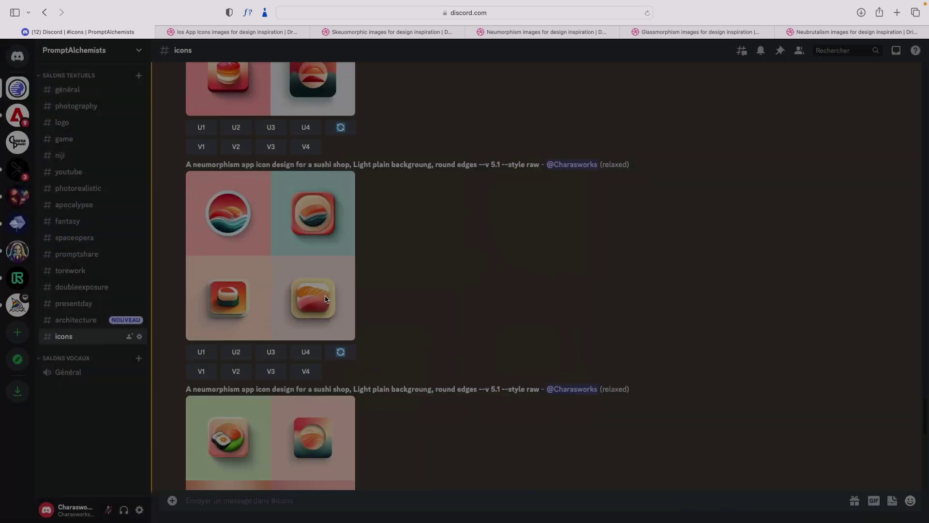
{"action": "scroll", "coordinate": [328, 300], "scroll_direction": "down", "scroll_amount": 2}
{"action": "scroll", "coordinate": [328, 300], "scroll_direction": "down", "scroll_amount": 2}
{"action": "left_click", "coordinate": [299, 293]}
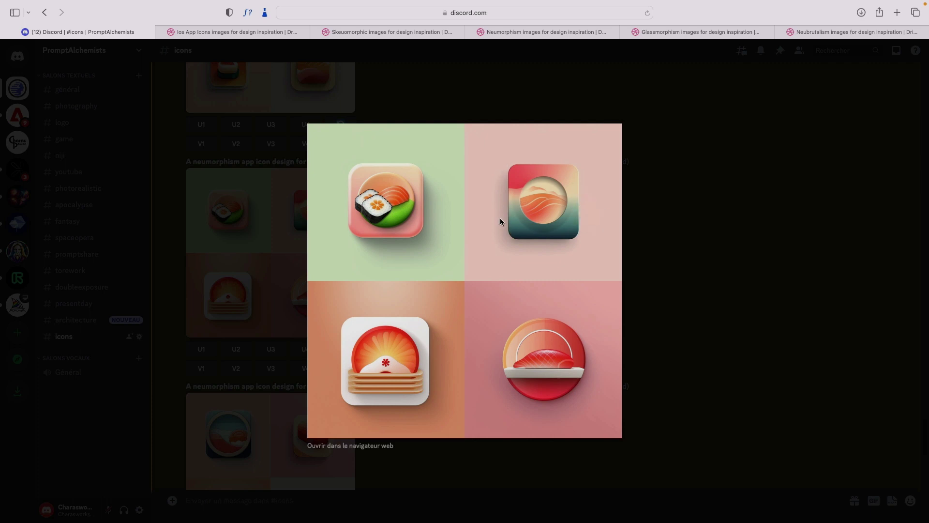
{"action": "left_click", "coordinate": [707, 283]}
{"action": "scroll", "coordinate": [323, 274], "scroll_direction": "down", "scroll_amount": 5}
{"action": "left_click", "coordinate": [323, 273]}
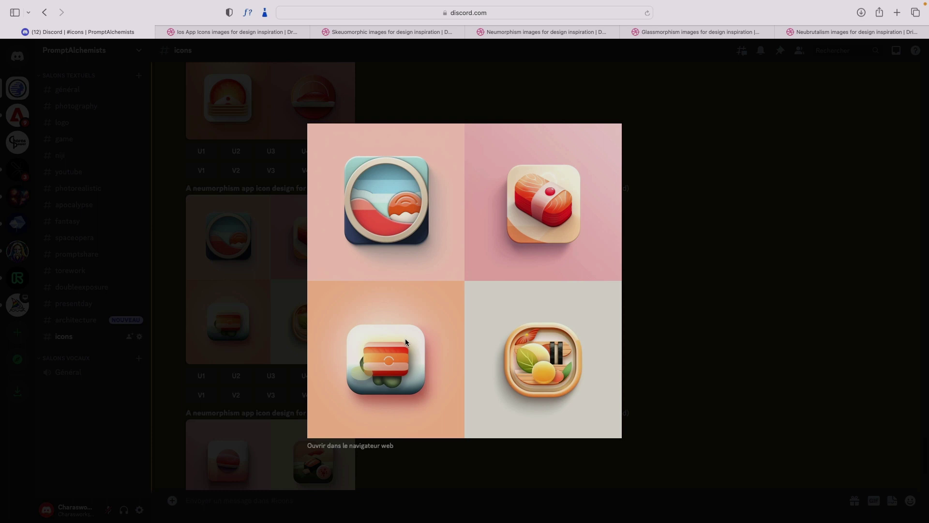
{"action": "left_click", "coordinate": [726, 242]}
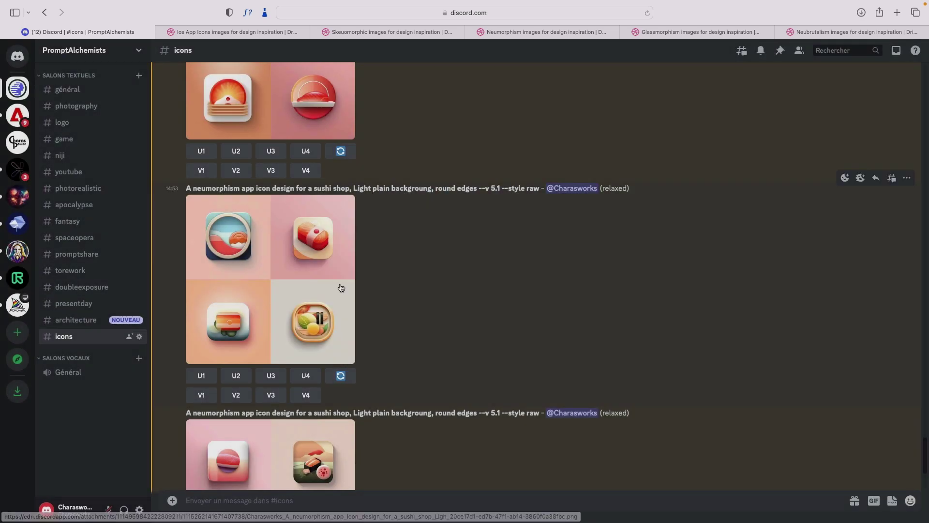
{"action": "scroll", "coordinate": [342, 288], "scroll_direction": "down", "scroll_amount": 3}
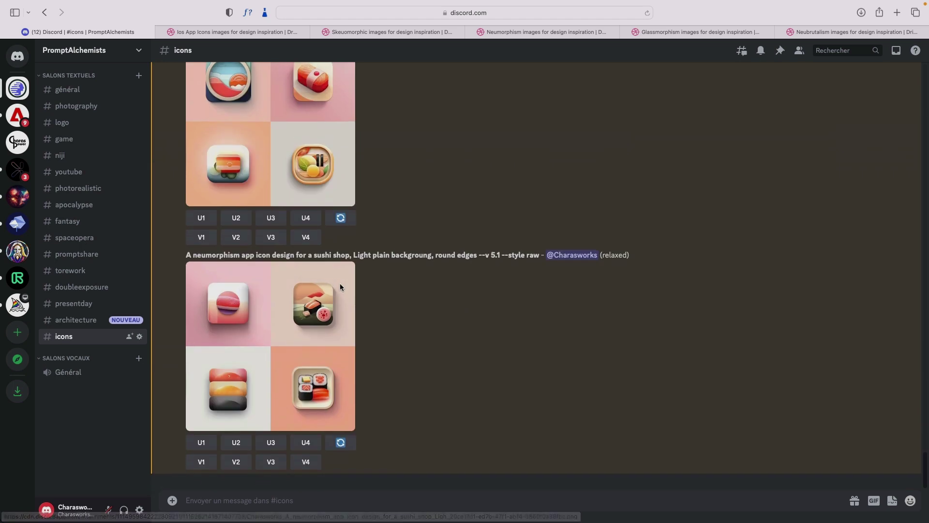
{"action": "left_click", "coordinate": [269, 338]}
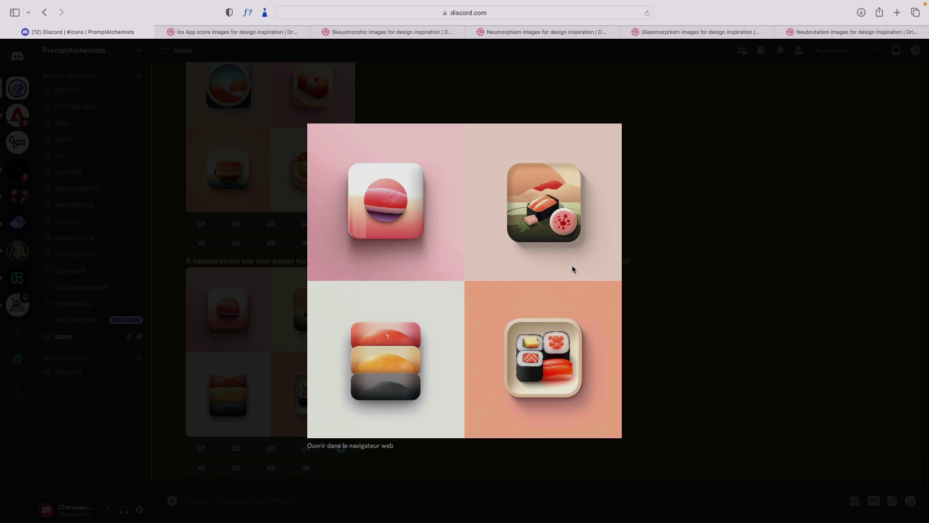
{"action": "left_click", "coordinate": [700, 316]}
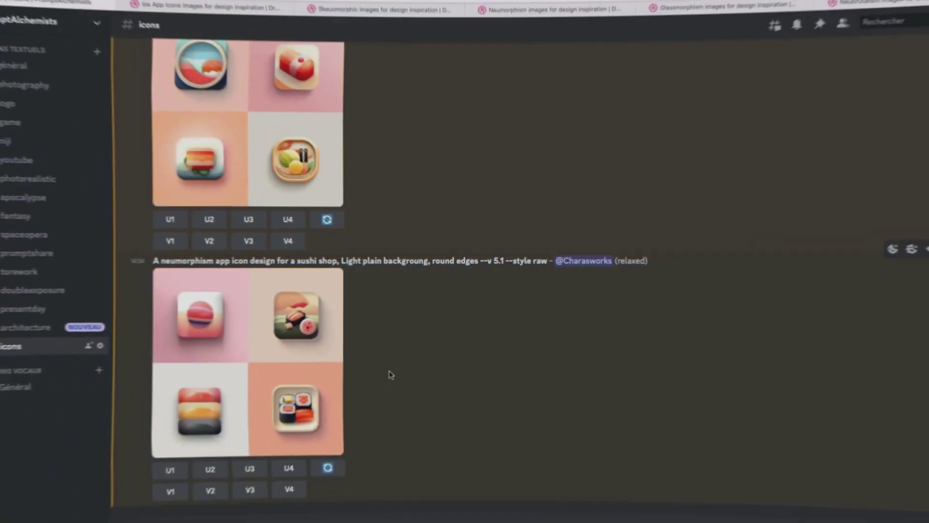
Enter the glassmorphism sushi-shop icon prompt with modern gradient background and round edges in /imagine
{"action": "type", "text": "/"}
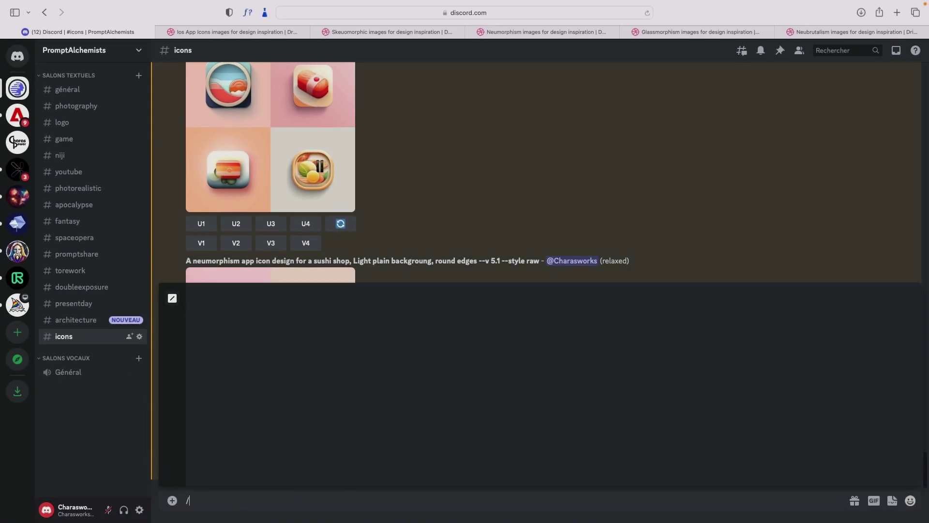
{"action": "left_click", "coordinate": [375, 327]}
{"action": "type", "text": "A glassmorphism app icon design for a sushi shop, modern gradient backgroung, round edges, transparency, background blur, gradient glass, glass texture"}
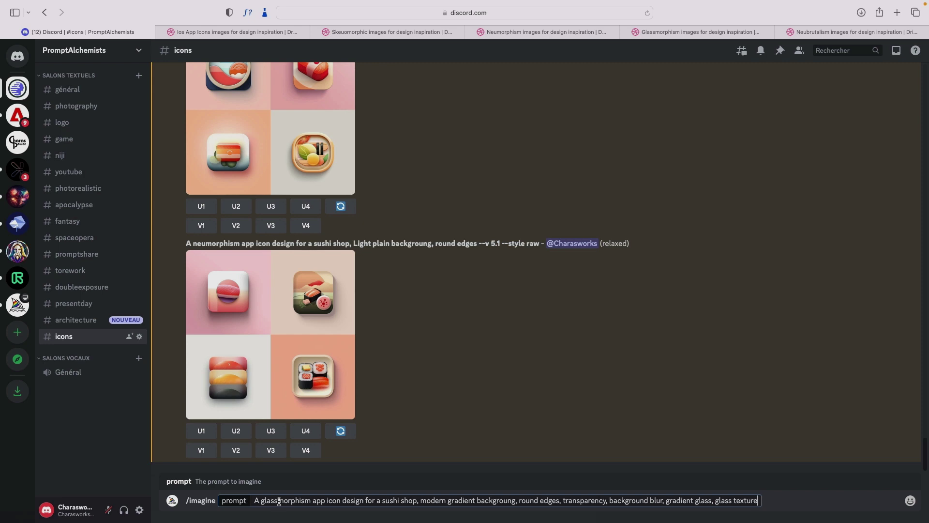
Highlight the modern gradient, transparency and background blur keywords, then start a new slash command
{"action": "left_click", "coordinate": [421, 499]}
{"action": "left_click_drag", "start_coordinate": [421, 499], "coordinate": [469, 502]}
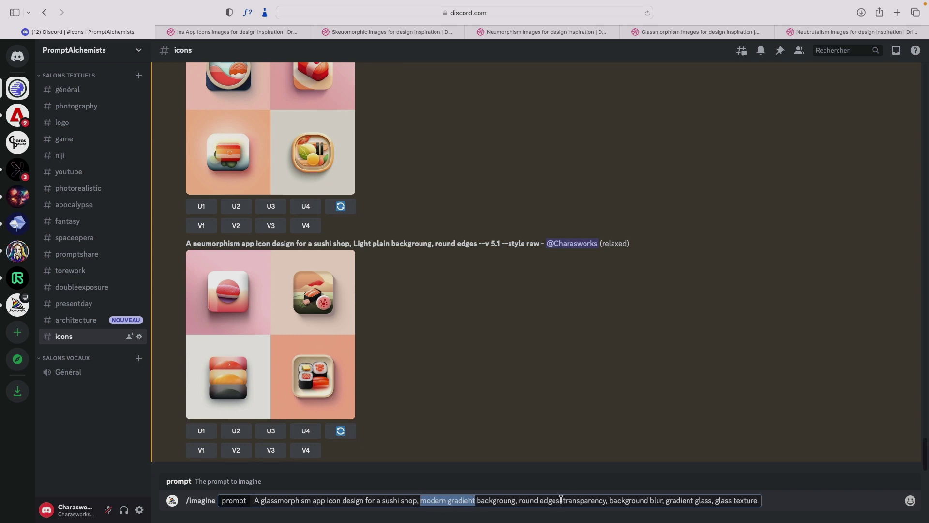
{"action": "left_click_drag", "start_coordinate": [562, 500], "coordinate": [606, 498]}
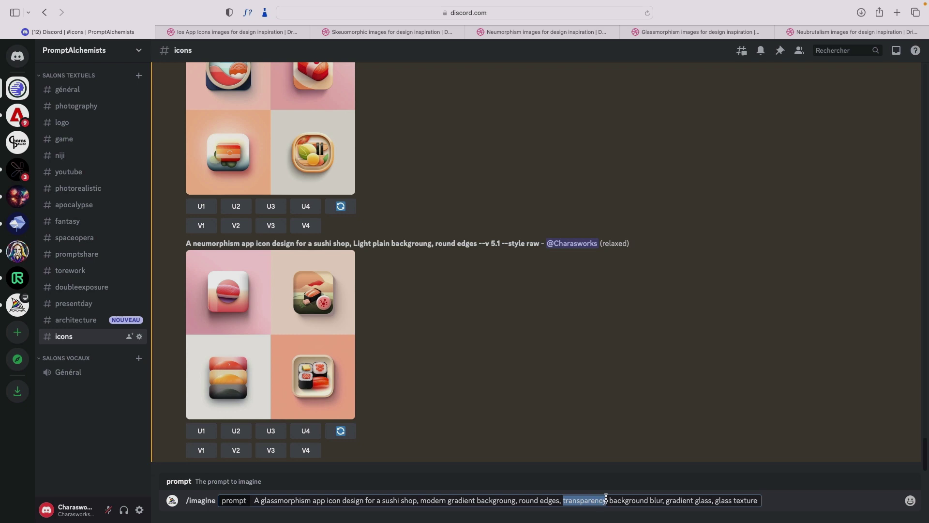
{"action": "left_click_drag", "start_coordinate": [609, 500], "coordinate": [712, 501]}
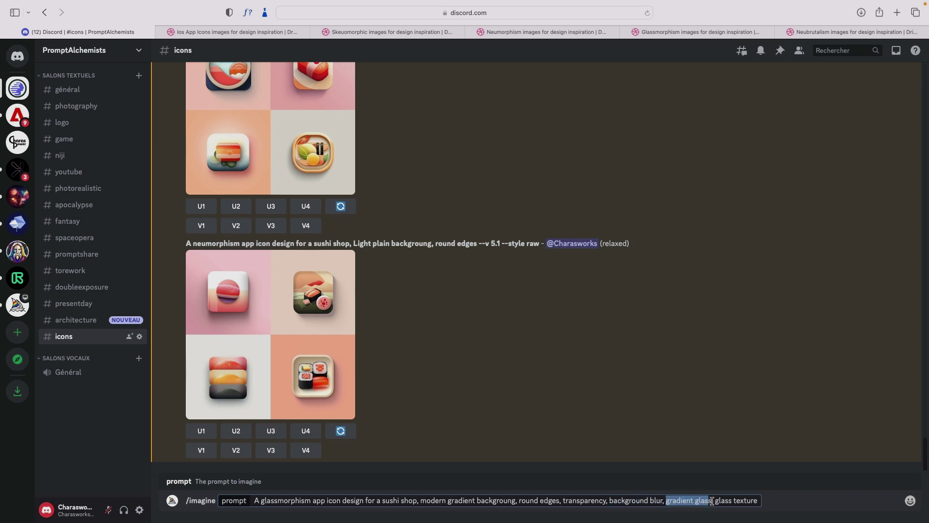
{"action": "left_click", "coordinate": [749, 500]}
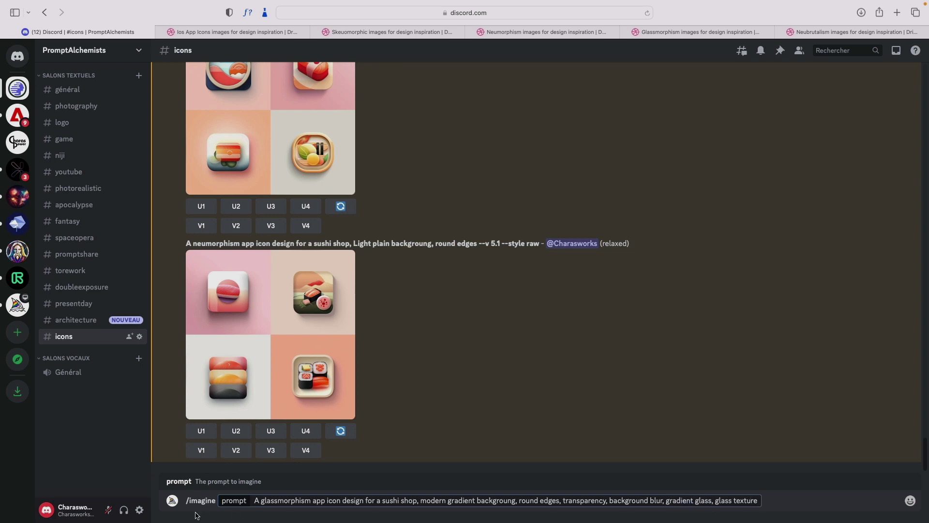
{"action": "left_click", "coordinate": [306, 431]}
{"action": "type", "text": "/"}
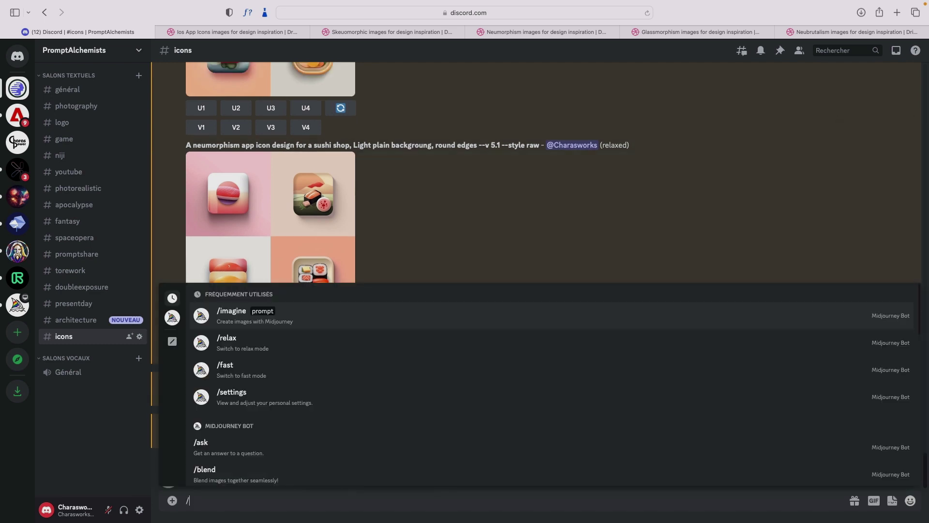
Submit the glassmorphism sushi-shop icon prompt (gradient background, round edges, --v 5.1 --style raw) via /imagine
{"action": "left_click", "coordinate": [383, 321]}
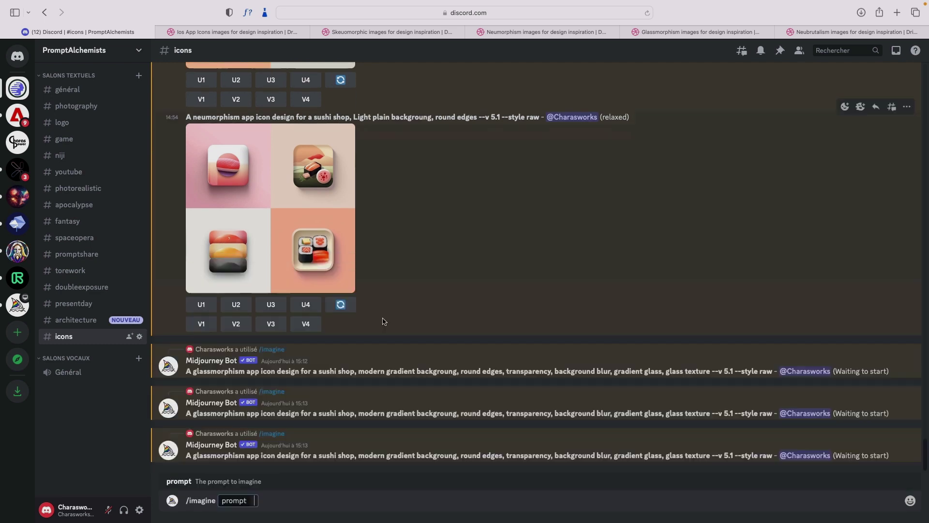
{"action": "type", "text": "A glassmorphism app icon design for a sushi shop, modern gradient backgroung, round edges, transparency, background blur, gradient glass, glass texture"}
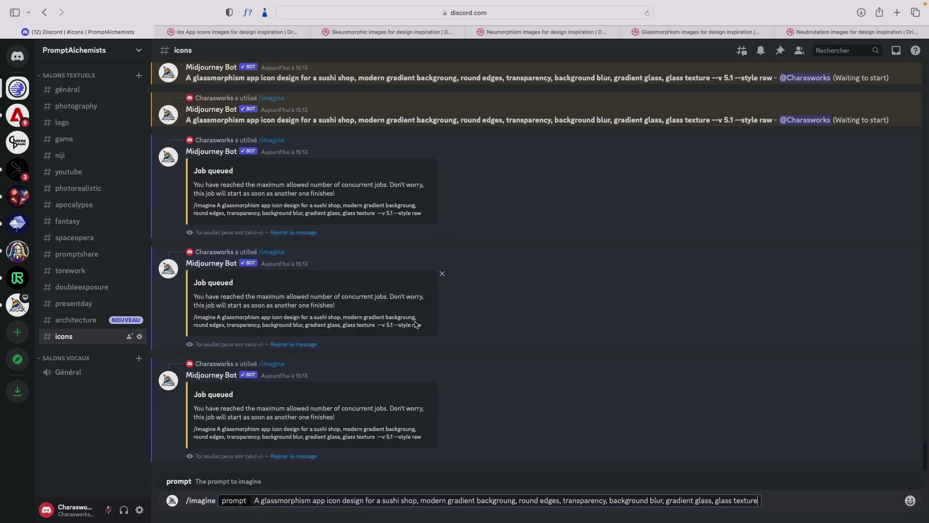
{"action": "key", "text": "Return"}
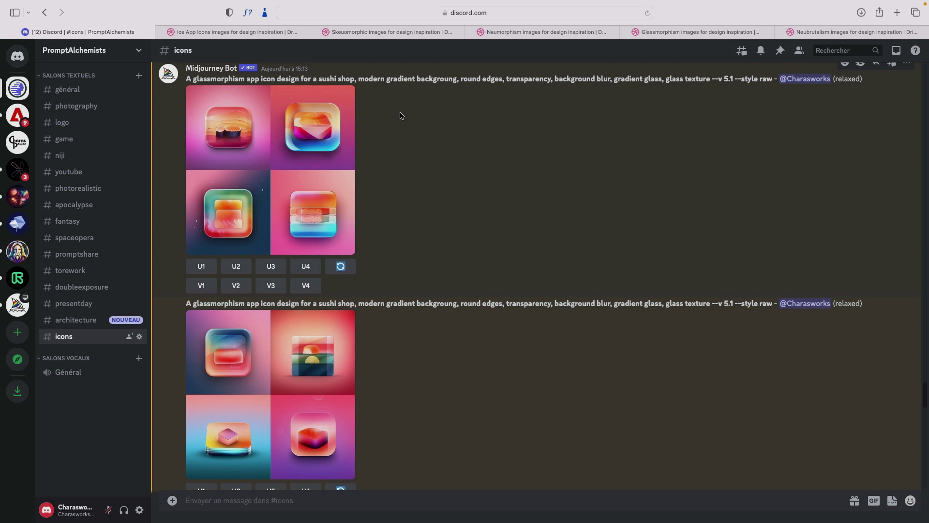
Scroll down to the new glassmorphism results and enlarge the first sushi icon grid
{"action": "scroll", "coordinate": [402, 126], "scroll_direction": "down", "scroll_amount": 1}
{"action": "scroll", "coordinate": [403, 137], "scroll_direction": "down", "scroll_amount": 2}
{"action": "scroll", "coordinate": [402, 137], "scroll_direction": "down", "scroll_amount": 2}
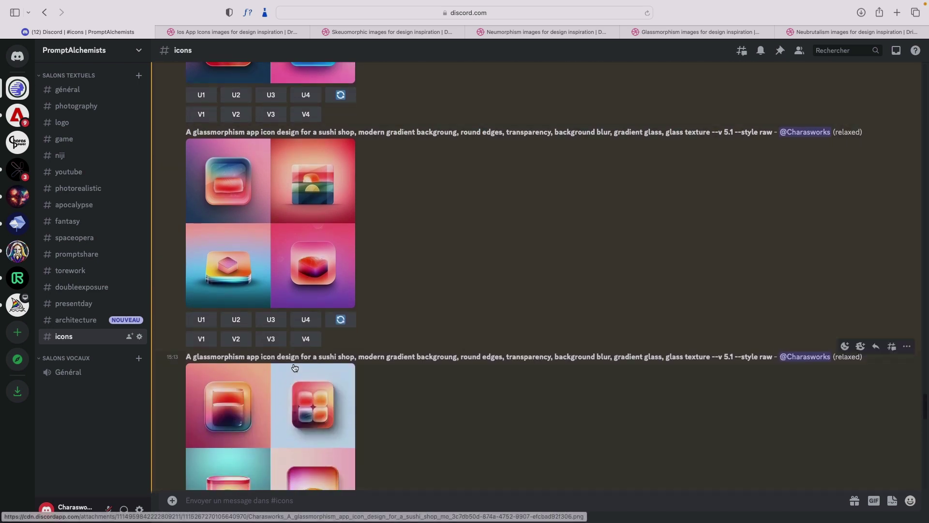
{"action": "scroll", "coordinate": [226, 406], "scroll_direction": "down", "scroll_amount": 1}
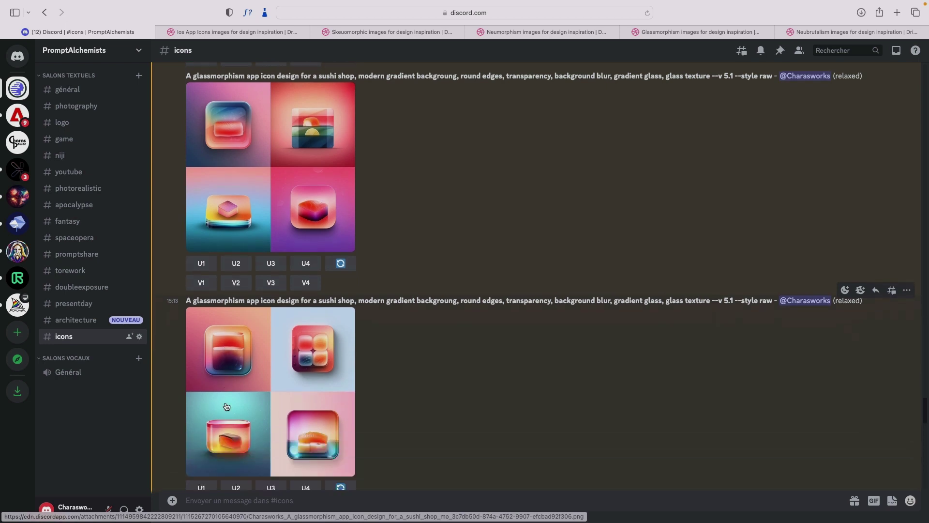
{"action": "scroll", "coordinate": [226, 406], "scroll_direction": "down", "scroll_amount": 2}
{"action": "scroll", "coordinate": [226, 407], "scroll_direction": "down", "scroll_amount": 1}
{"action": "scroll", "coordinate": [227, 407], "scroll_direction": "down", "scroll_amount": 1}
{"action": "scroll", "coordinate": [227, 406], "scroll_direction": "down", "scroll_amount": 1}
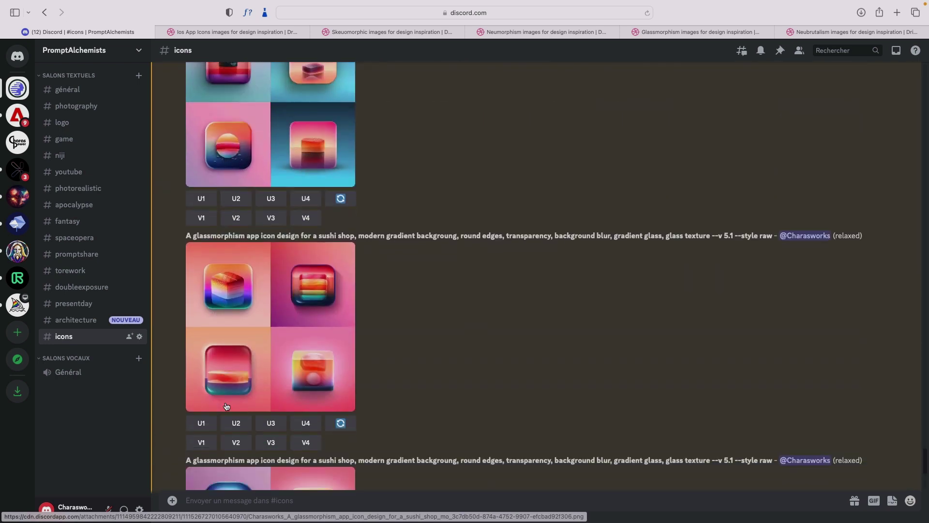
{"action": "scroll", "coordinate": [227, 406], "scroll_direction": "down", "scroll_amount": 2}
{"action": "scroll", "coordinate": [226, 407], "scroll_direction": "down", "scroll_amount": 1}
{"action": "scroll", "coordinate": [226, 407], "scroll_direction": "down", "scroll_amount": 3}
{"action": "scroll", "coordinate": [226, 406], "scroll_direction": "down", "scroll_amount": 3}
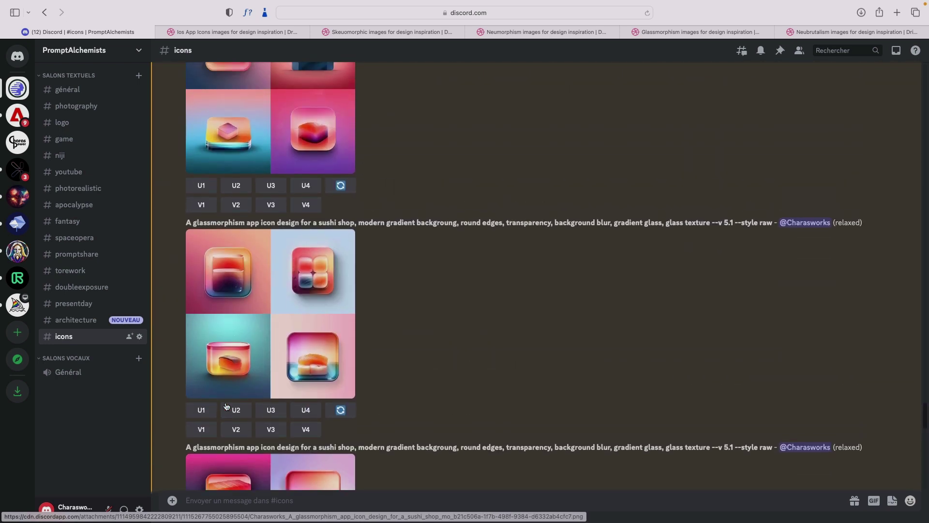
{"action": "scroll", "coordinate": [227, 407], "scroll_direction": "down", "scroll_amount": 3}
{"action": "scroll", "coordinate": [226, 407], "scroll_direction": "up", "scroll_amount": 2}
{"action": "scroll", "coordinate": [251, 291], "scroll_direction": "down", "scroll_amount": 3}
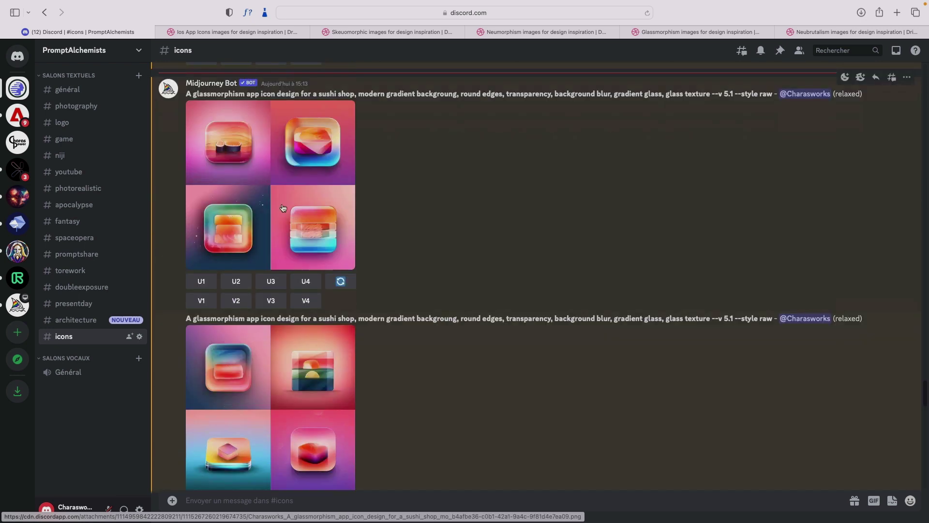
{"action": "left_click", "coordinate": [283, 205]}
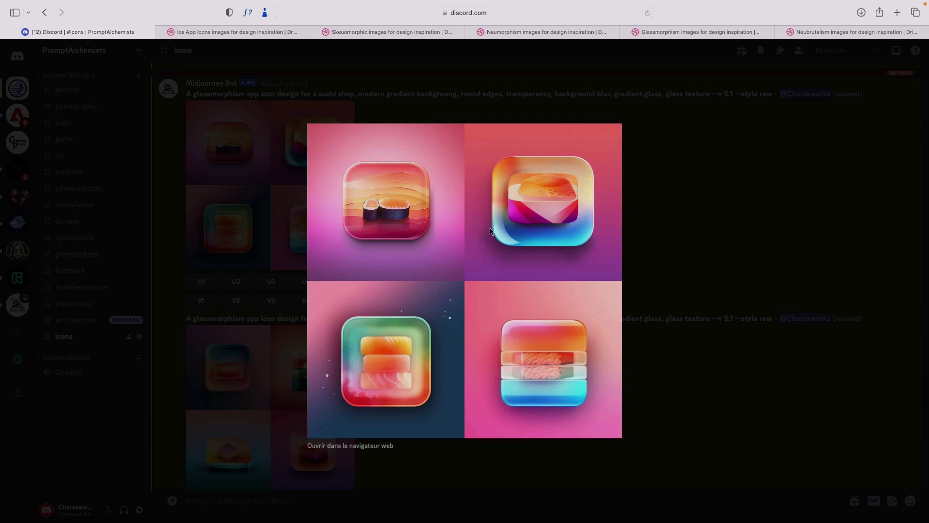
View the second, third and fourth glassmorphism sushi grids enlarged, closing each preview
{"action": "left_click", "coordinate": [707, 265]}
{"action": "scroll", "coordinate": [420, 283], "scroll_direction": "down", "scroll_amount": 3}
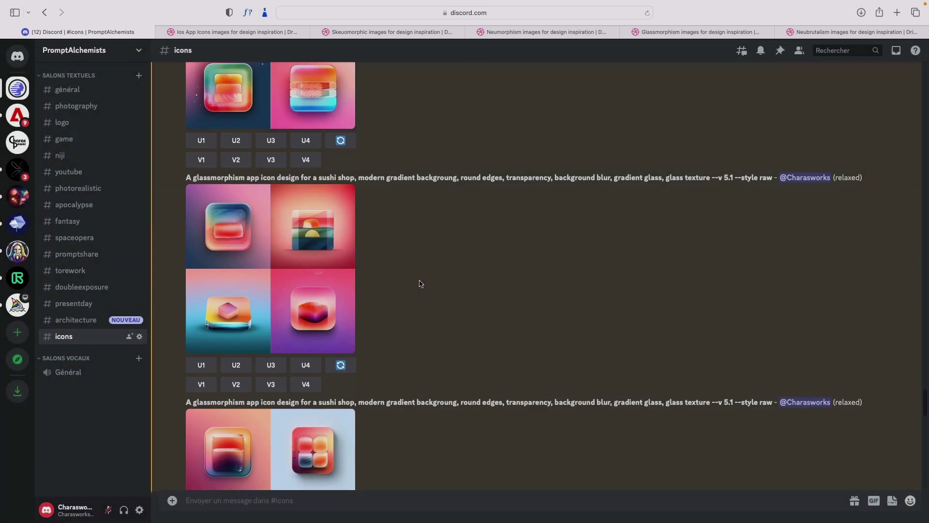
{"action": "left_click", "coordinate": [283, 273]}
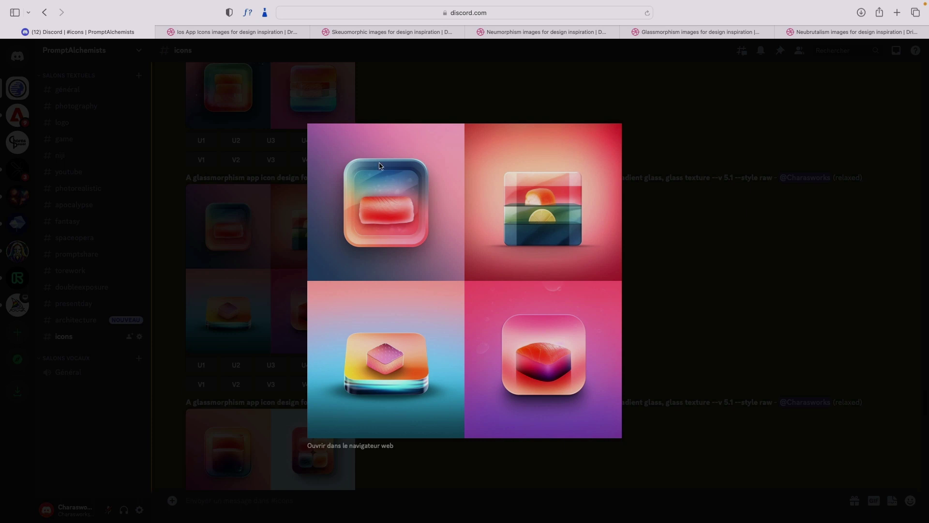
{"action": "left_click", "coordinate": [697, 327]}
{"action": "scroll", "coordinate": [446, 297], "scroll_direction": "down", "scroll_amount": 4}
{"action": "left_click", "coordinate": [328, 289]}
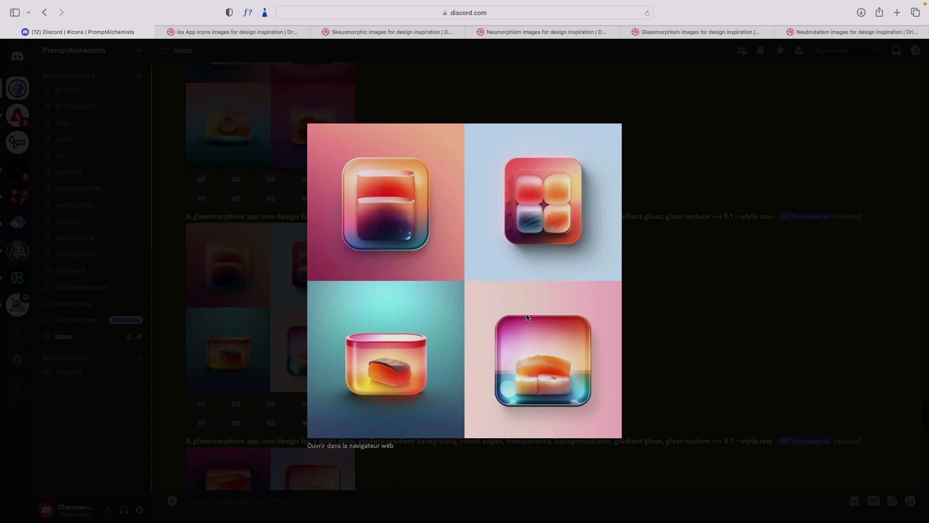
{"action": "left_click", "coordinate": [705, 334]}
{"action": "mouse_move", "coordinate": [469, 286]}
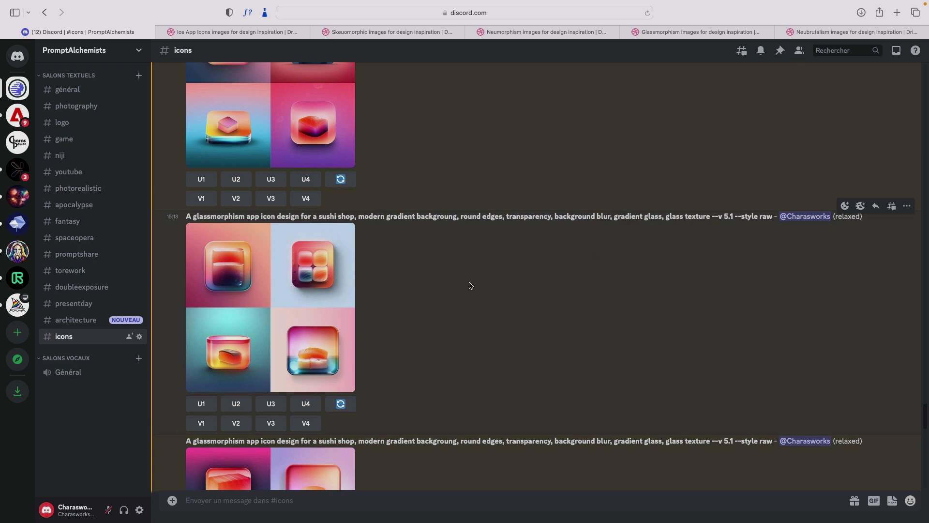
{"action": "scroll", "coordinate": [469, 285], "scroll_direction": "down", "scroll_amount": 3}
{"action": "left_click", "coordinate": [330, 269]}
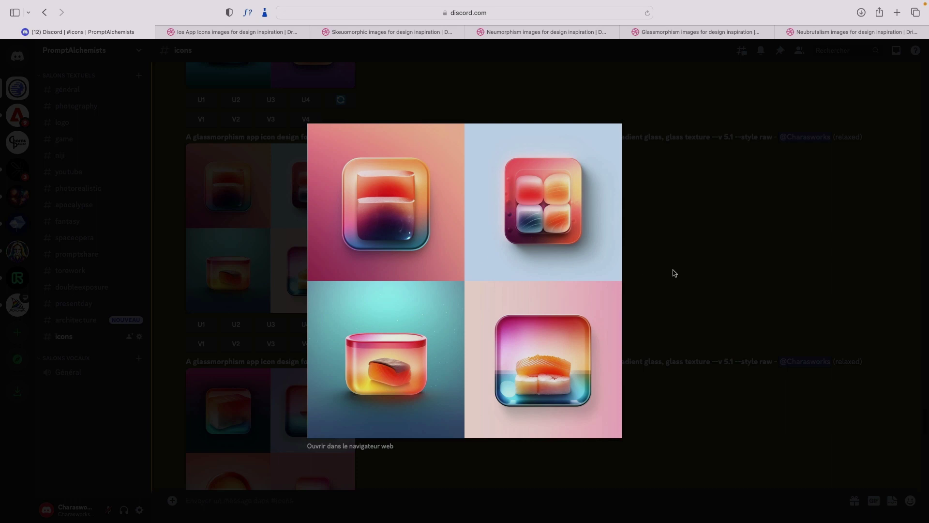
{"action": "left_click", "coordinate": [693, 270]}
Enlarge and close the following grids, including the sunset-style and rainbow-layered sushi icons
{"action": "scroll", "coordinate": [389, 295], "scroll_direction": "down", "scroll_amount": 3}
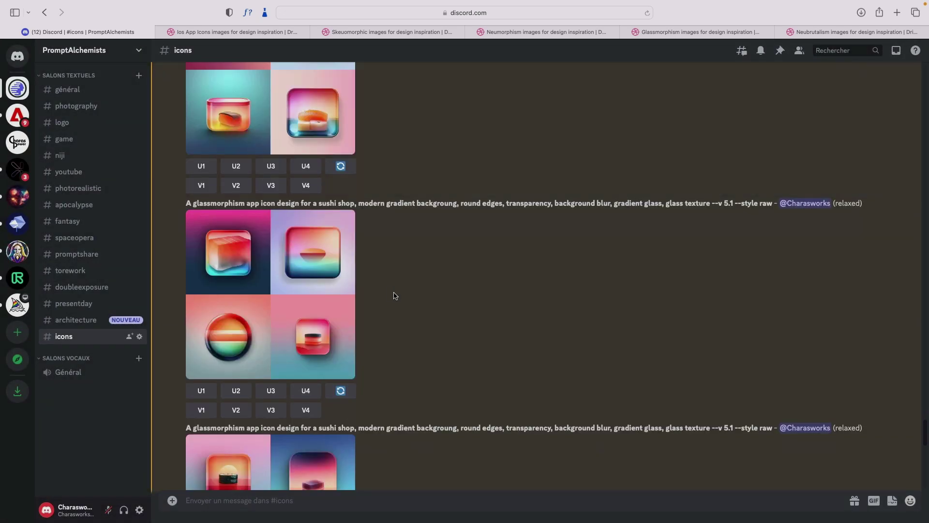
{"action": "left_click", "coordinate": [296, 281]}
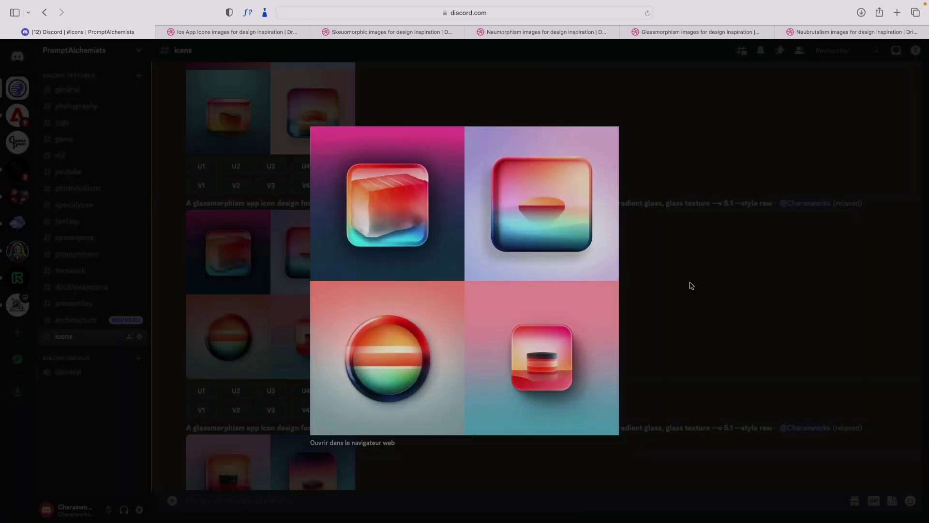
{"action": "left_click", "coordinate": [645, 296]}
{"action": "scroll", "coordinate": [402, 300], "scroll_direction": "down", "scroll_amount": 3}
{"action": "left_click", "coordinate": [322, 281]}
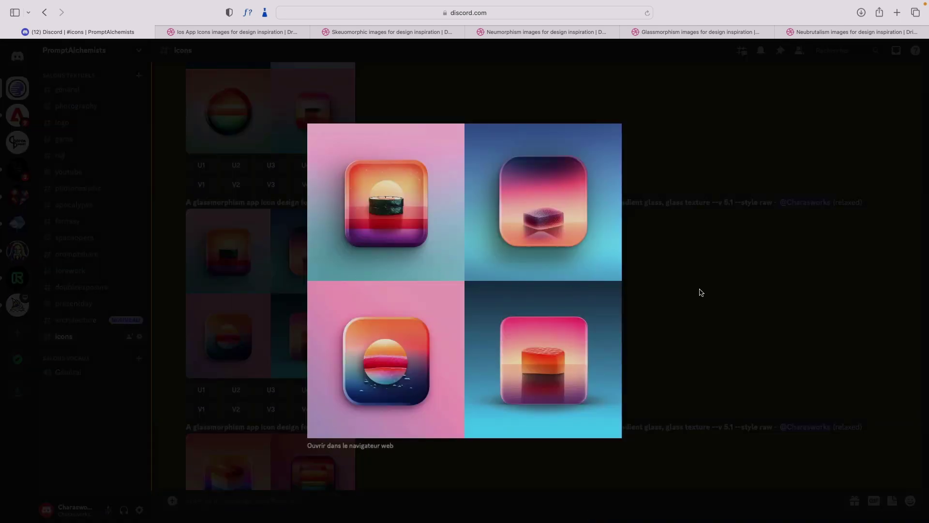
{"action": "left_click", "coordinate": [699, 290]}
{"action": "scroll", "coordinate": [357, 294], "scroll_direction": "down", "scroll_amount": 3}
{"action": "left_click", "coordinate": [290, 296]}
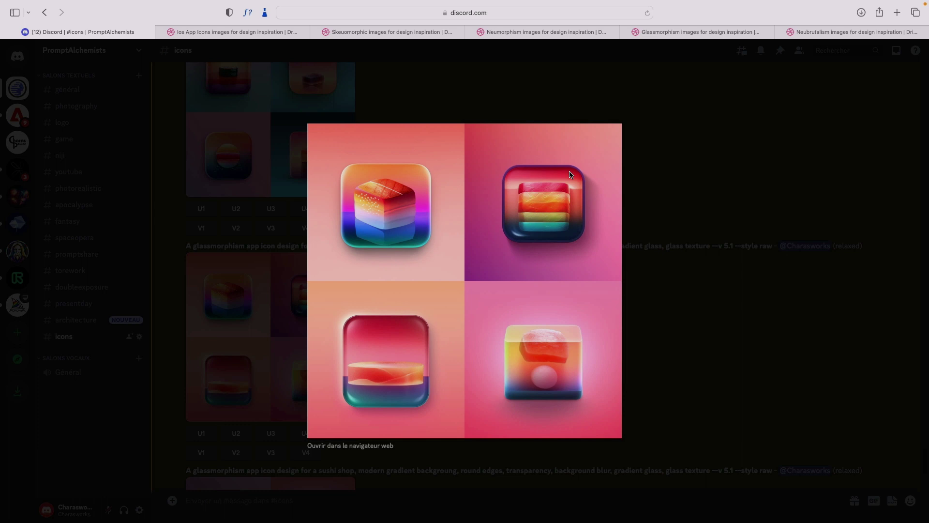
{"action": "left_click", "coordinate": [705, 292]}
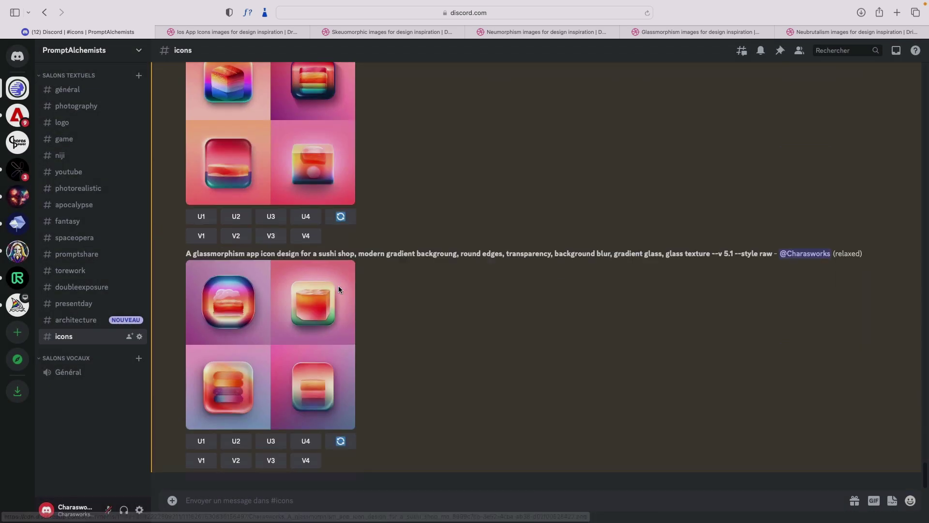
{"action": "left_click", "coordinate": [301, 304]}
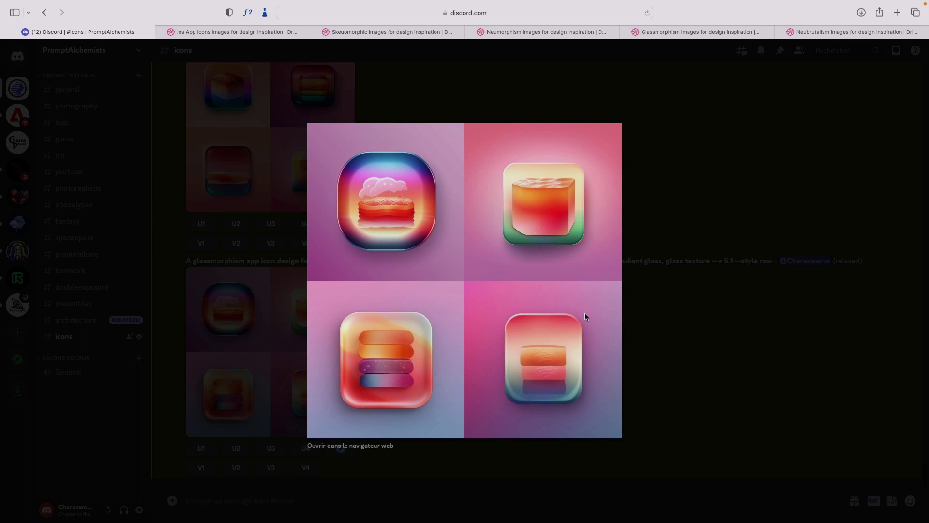
{"action": "left_click", "coordinate": [656, 363]}
Scroll through the grids from the shorter gradient-background, round-edges glassmorphism prompt
{"action": "scroll", "coordinate": [403, 382], "scroll_direction": "up", "scroll_amount": 3}
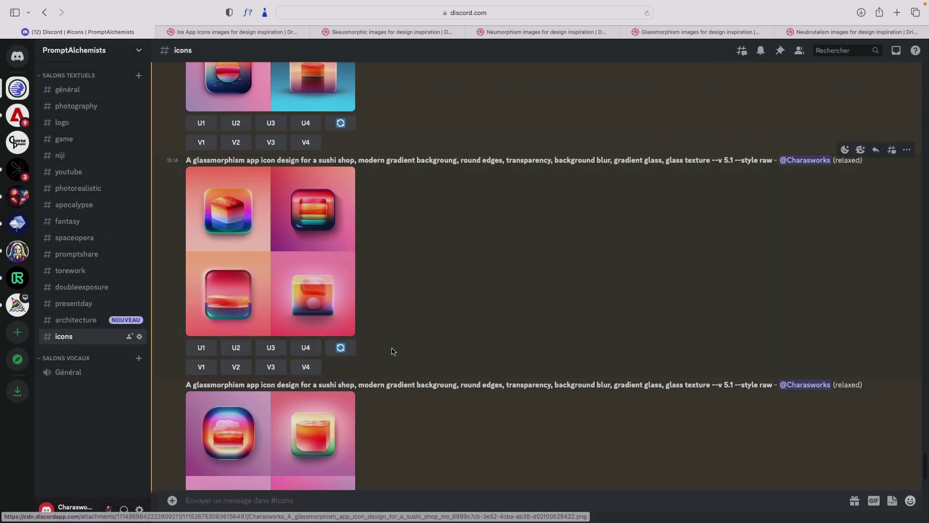
{"action": "scroll", "coordinate": [392, 351], "scroll_direction": "up", "scroll_amount": 4}
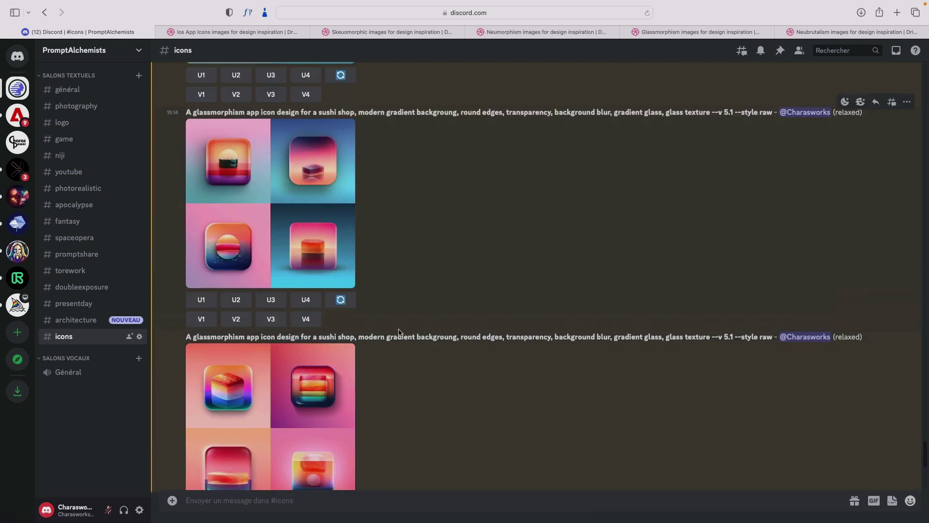
{"action": "scroll", "coordinate": [399, 332], "scroll_direction": "up", "scroll_amount": 4}
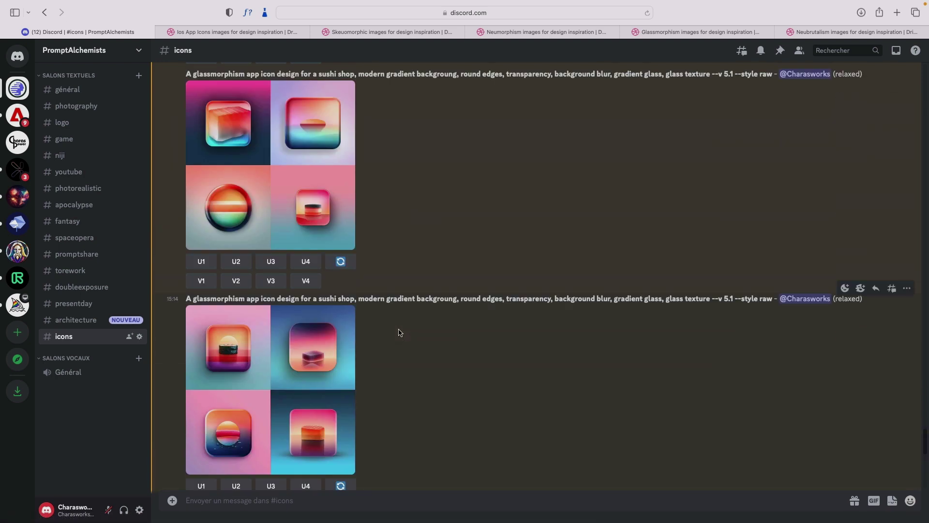
{"action": "scroll", "coordinate": [399, 333], "scroll_direction": "down", "scroll_amount": 5}
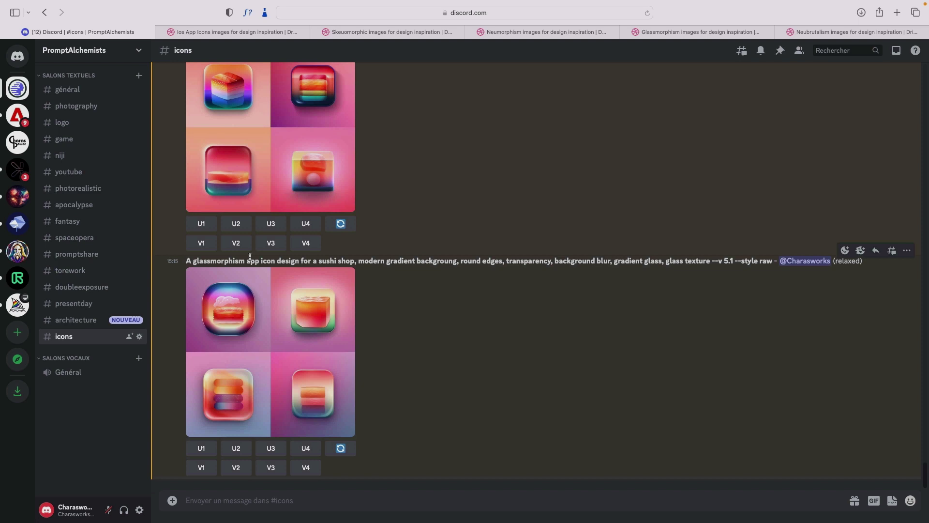
{"action": "scroll", "coordinate": [632, 250], "scroll_direction": "down", "scroll_amount": 10}
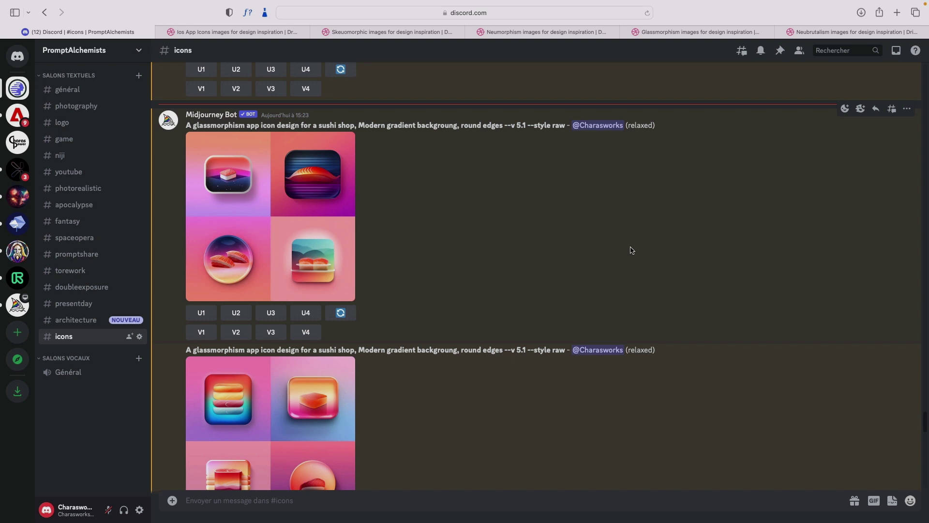
{"action": "scroll", "coordinate": [602, 260], "scroll_direction": "down", "scroll_amount": 2}
{"action": "scroll", "coordinate": [575, 257], "scroll_direction": "down", "scroll_amount": 3}
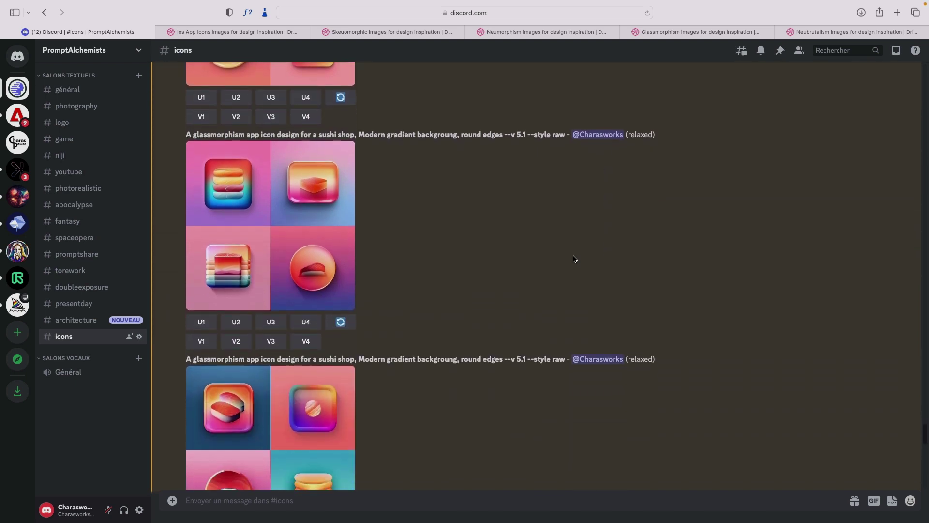
{"action": "scroll", "coordinate": [416, 205], "scroll_direction": "down", "scroll_amount": 3}
{"action": "scroll", "coordinate": [415, 205], "scroll_direction": "down", "scroll_amount": 3}
{"action": "scroll", "coordinate": [416, 205], "scroll_direction": "down", "scroll_amount": 1}
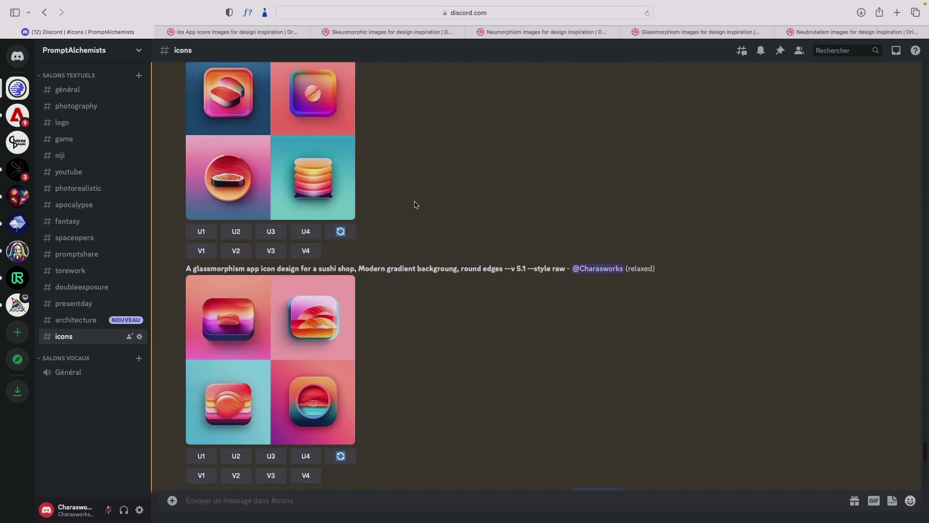
{"action": "scroll", "coordinate": [416, 205], "scroll_direction": "down", "scroll_amount": 1}
{"action": "scroll", "coordinate": [415, 205], "scroll_direction": "down", "scroll_amount": 2}
{"action": "scroll", "coordinate": [377, 290], "scroll_direction": "down", "scroll_amount": 1}
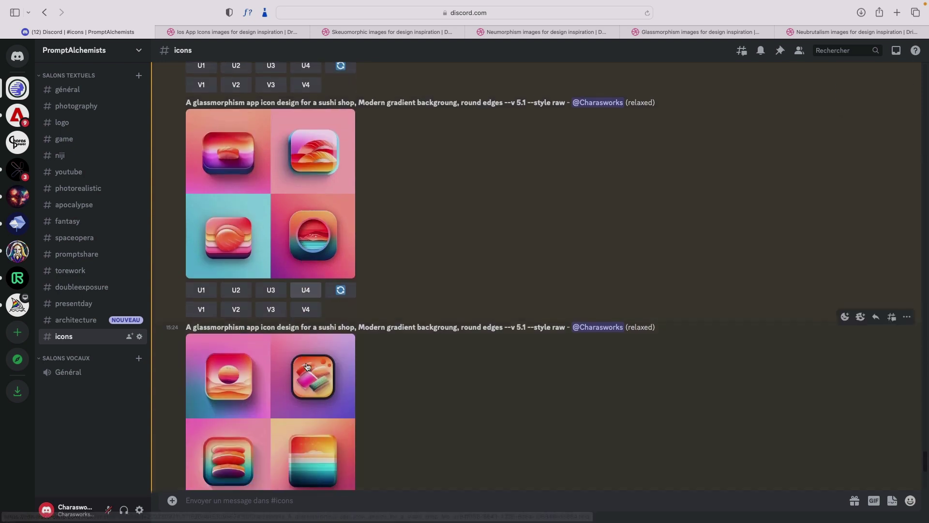
{"action": "left_click", "coordinate": [340, 368]}
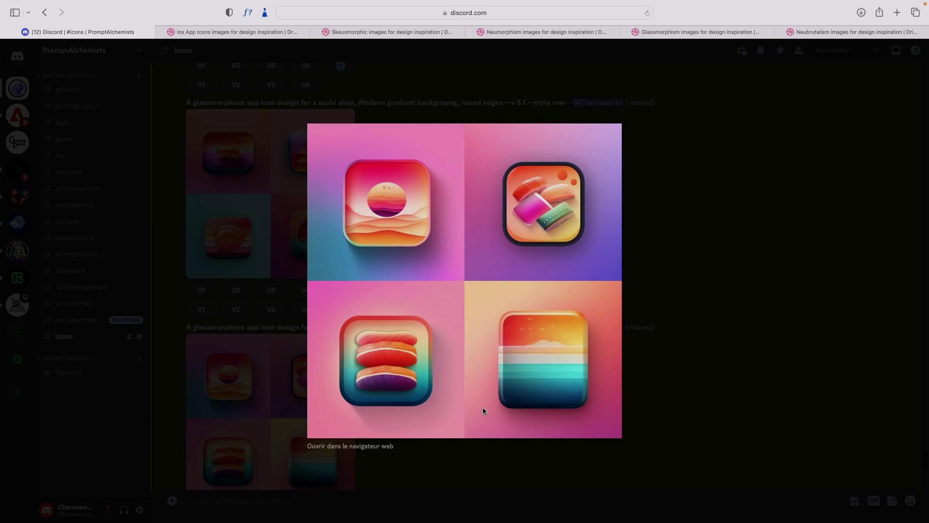
{"action": "left_click", "coordinate": [702, 366]}
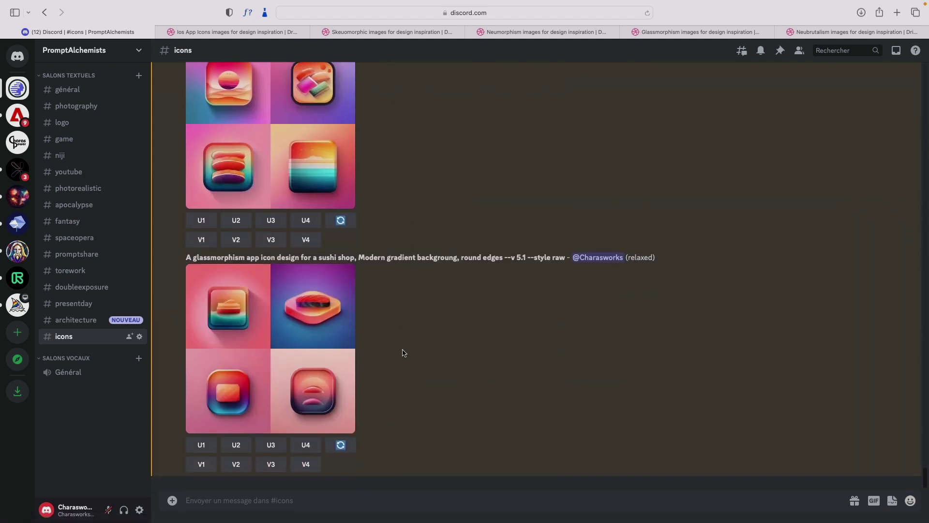
{"action": "left_click", "coordinate": [311, 333]}
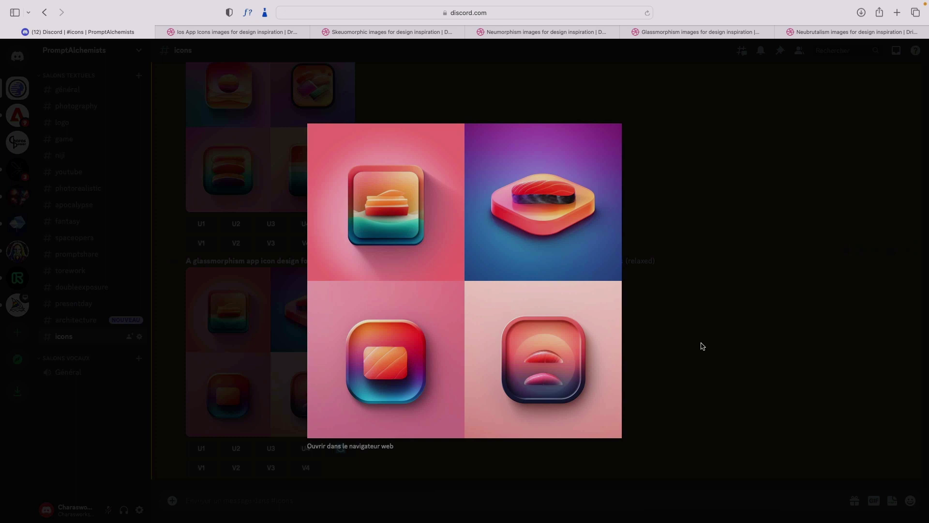
{"action": "left_click", "coordinate": [702, 346]}
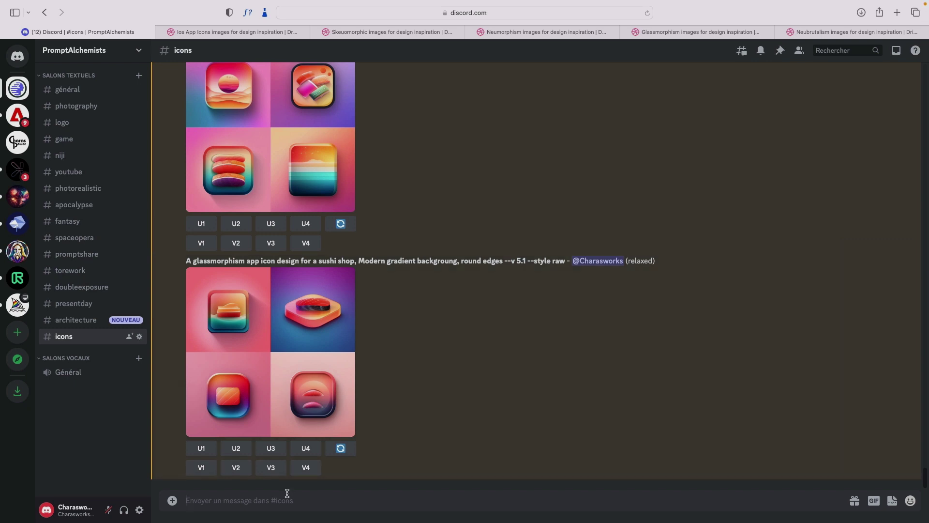
Submit the pasted 3D sushi icon set prompt via /imagine, with a comma added after 'Sushi'
{"action": "type", "text": "/"}
{"action": "left_click", "coordinate": [400, 325]}
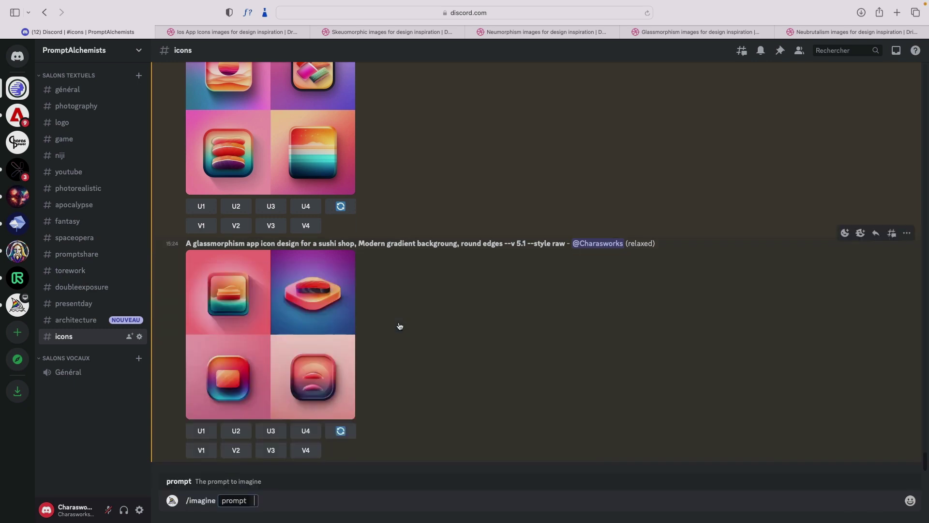
{"action": "type", "text": "3D icon set of Sushi, colorful color matching, 3D render, Octane render, unreal engine, 8k, ultra realistic, plain background --ar 3:2"}
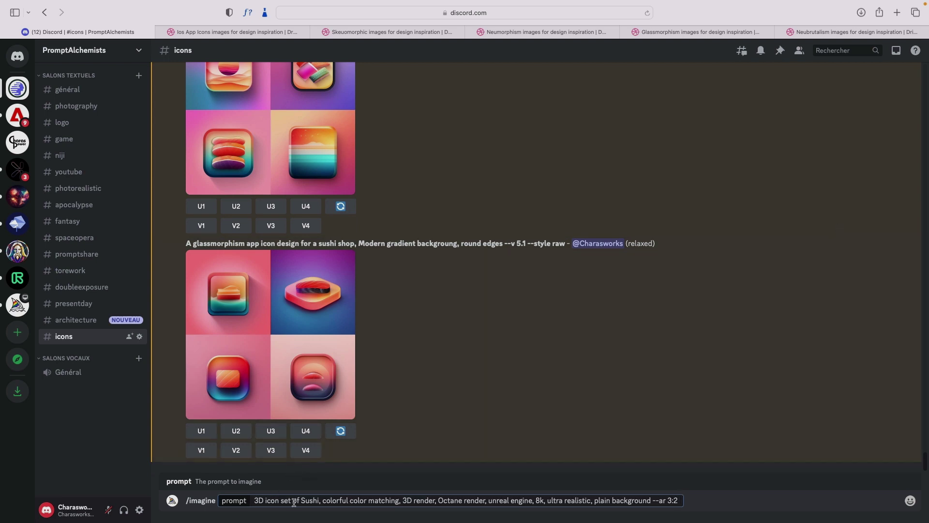
{"action": "left_click", "coordinate": [322, 500]}
{"action": "type", "text": ","}
{"action": "key", "text": "Return"}
Resubmit the same 3D sushi icon set prompt three more times for extra grids
{"action": "type", "text": "/"}
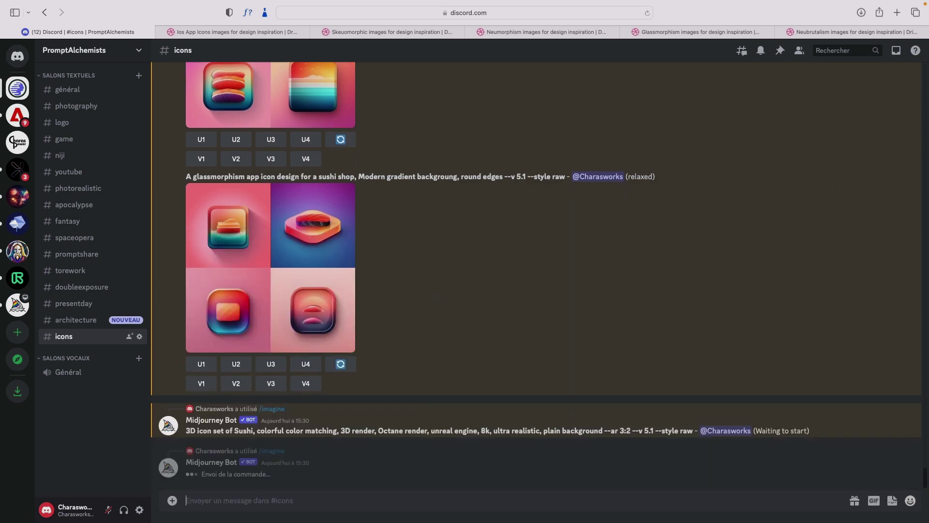
{"action": "left_click", "coordinate": [407, 317]}
{"action": "type", "text": "3D icon set of Sushi, colorful color matching, 3D render, Octane render, unreal engine, 8k, ultra realistic, plain background --ar 3:2"}
{"action": "key", "text": "Return"}
{"action": "type", "text": "/"}
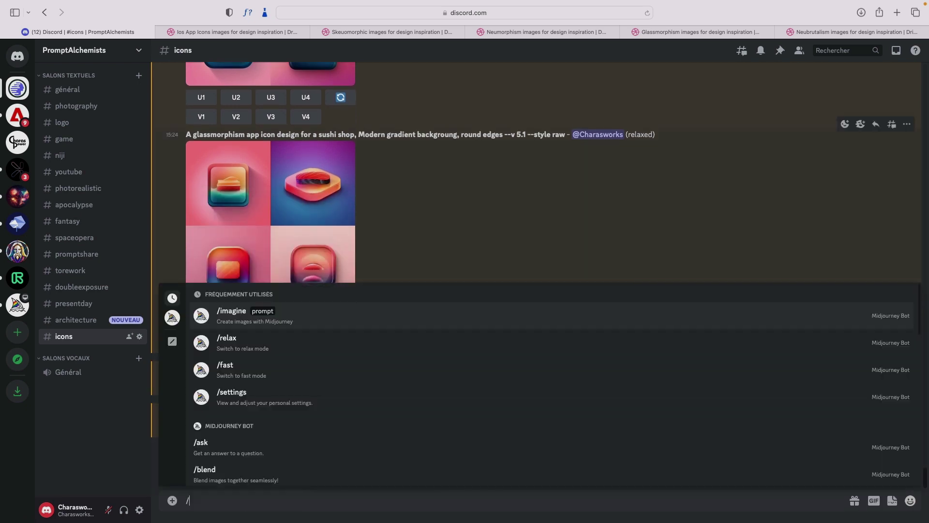
{"action": "left_click", "coordinate": [400, 318]}
{"action": "type", "text": "3D icon set of Sushi, colorful color matching, 3D render, Octane render, unreal engine, 8k, ultra realistic, plain background --ar 3:2"}
{"action": "key", "text": "Return"}
{"action": "type", "text": "/"}
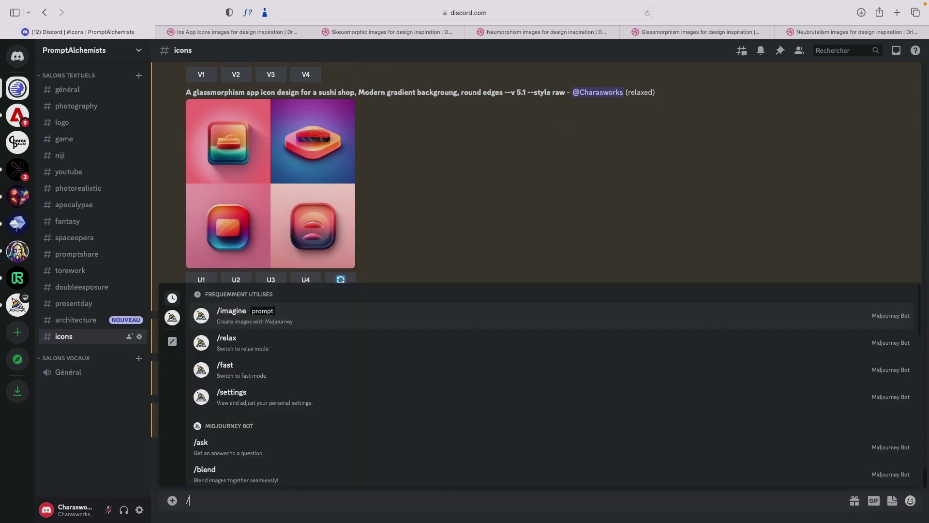
{"action": "left_click", "coordinate": [431, 323]}
{"action": "type", "text": "3D icon set of Sushi, colorful color matching, 3D render, Octane render, unreal engine, 8k, ultra realistic, plain background --ar 3:2"}
{"action": "key", "text": "Return"}
Queue two final repeats of the 3D sushi prompt for more icon set grids
{"action": "type", "text": "/"}
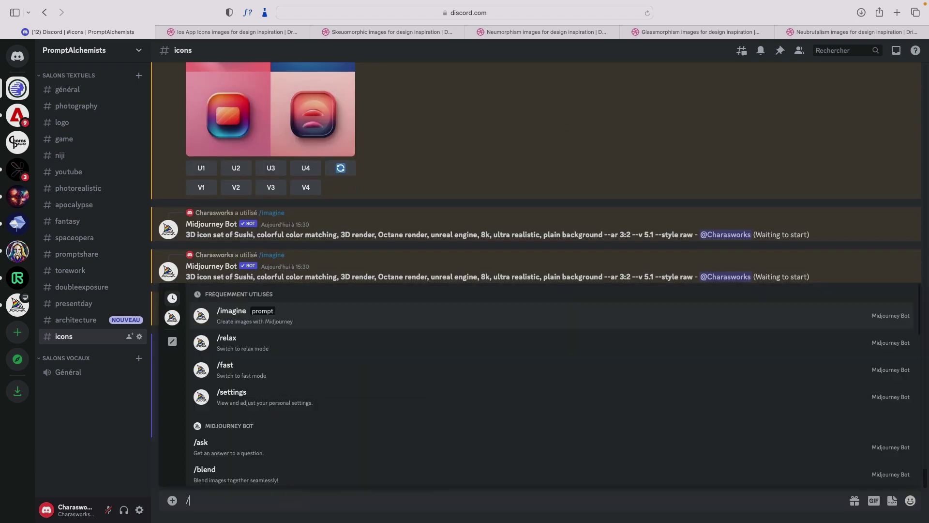
{"action": "left_click", "coordinate": [410, 319]}
{"action": "type", "text": "3D icon set of Sushi, colorful color matching, 3D render, Octane render, unreal engine, 8k, ultra realistic, plain background --ar 3:2"}
{"action": "key", "text": "Return"}
{"action": "type", "text": "/"}
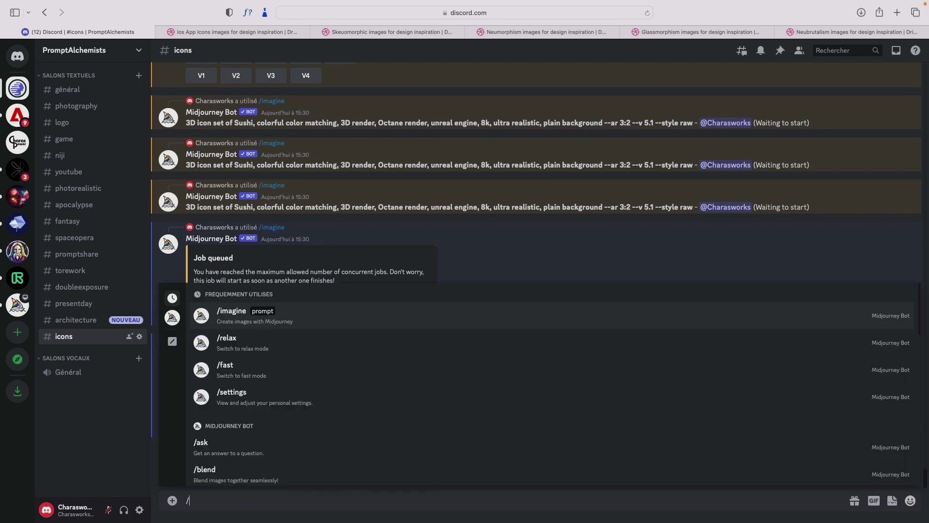
{"action": "left_click", "coordinate": [404, 322]}
{"action": "type", "text": "3D icon set of Sushi, colorful color matching, 3D render, Octane render, unreal engine, 8k, ultra realistic, plain background --ar 3:2"}
{"action": "key", "text": "Return"}
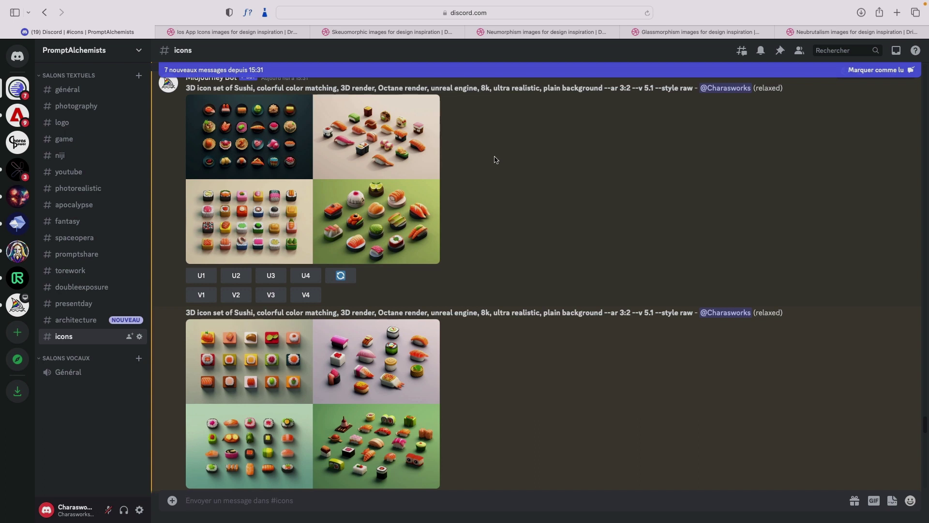
{"action": "scroll", "coordinate": [490, 151], "scroll_direction": "down", "scroll_amount": 5}
{"action": "scroll", "coordinate": [494, 158], "scroll_direction": "down", "scroll_amount": 5}
{"action": "scroll", "coordinate": [498, 163], "scroll_direction": "down", "scroll_amount": 5}
{"action": "scroll", "coordinate": [498, 163], "scroll_direction": "down", "scroll_amount": 5}
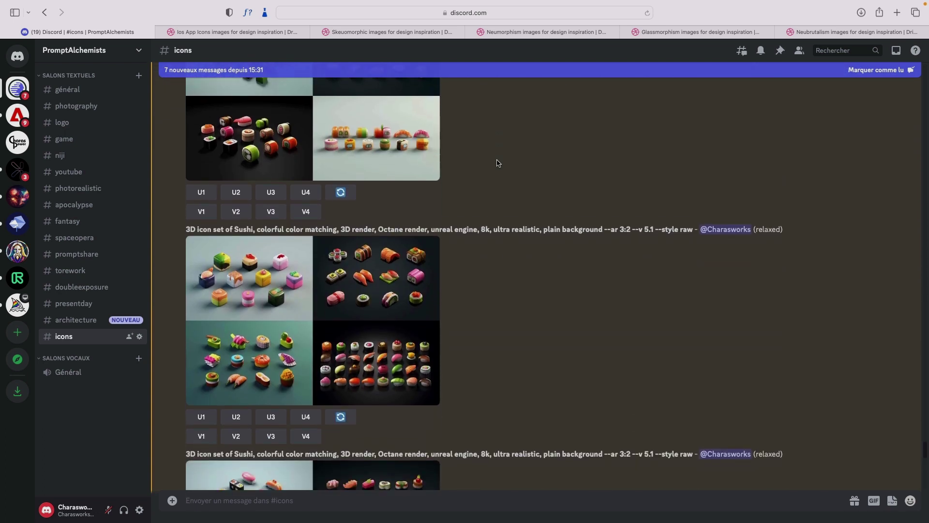
{"action": "scroll", "coordinate": [497, 163], "scroll_direction": "down", "scroll_amount": 5}
{"action": "scroll", "coordinate": [498, 163], "scroll_direction": "down", "scroll_amount": 5}
{"action": "scroll", "coordinate": [498, 163], "scroll_direction": "down", "scroll_amount": 5}
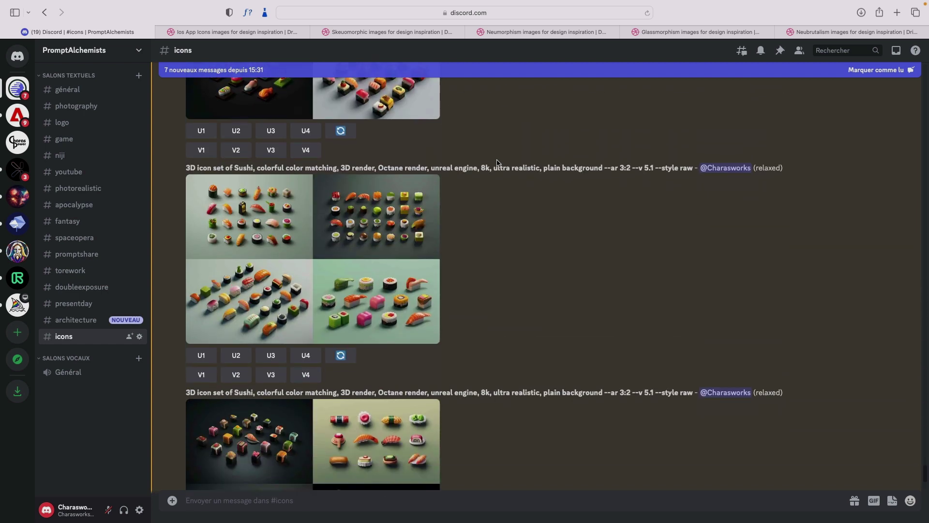
{"action": "scroll", "coordinate": [498, 163], "scroll_direction": "down", "scroll_amount": 5}
{"action": "scroll", "coordinate": [498, 163], "scroll_direction": "down", "scroll_amount": 5}
{"action": "scroll", "coordinate": [498, 163], "scroll_direction": "down", "scroll_amount": 2}
{"action": "scroll", "coordinate": [498, 163], "scroll_direction": "up", "scroll_amount": 3}
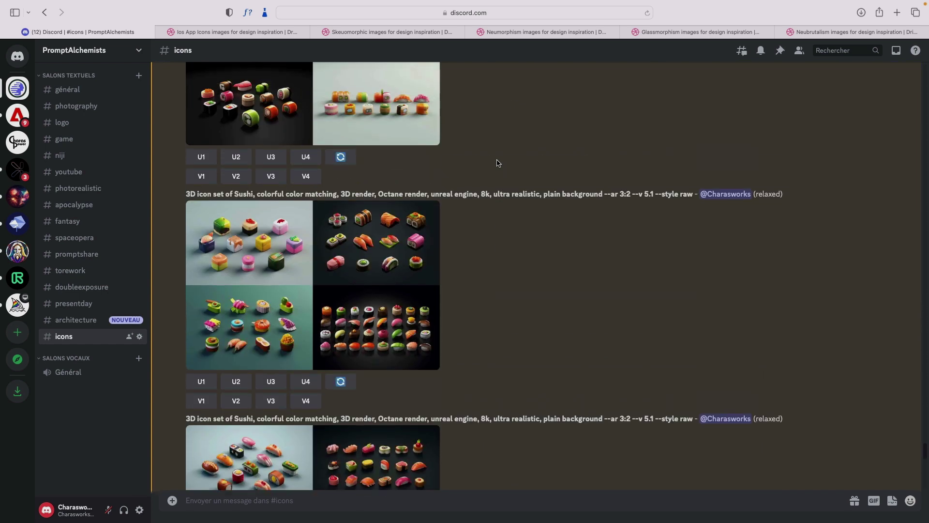
{"action": "scroll", "coordinate": [498, 163], "scroll_direction": "up", "scroll_amount": 3}
{"action": "scroll", "coordinate": [498, 163], "scroll_direction": "up", "scroll_amount": 3}
{"action": "scroll", "coordinate": [498, 163], "scroll_direction": "up", "scroll_amount": 3}
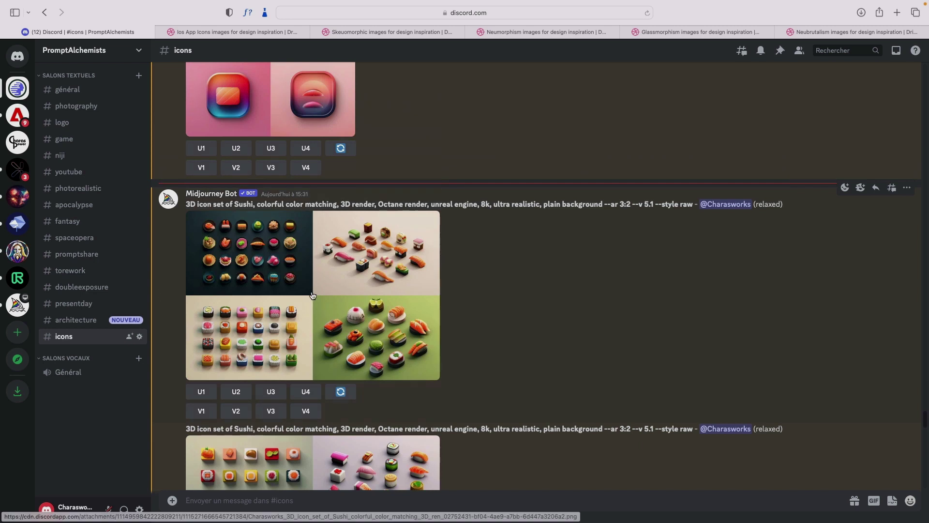
{"action": "left_click", "coordinate": [325, 286]}
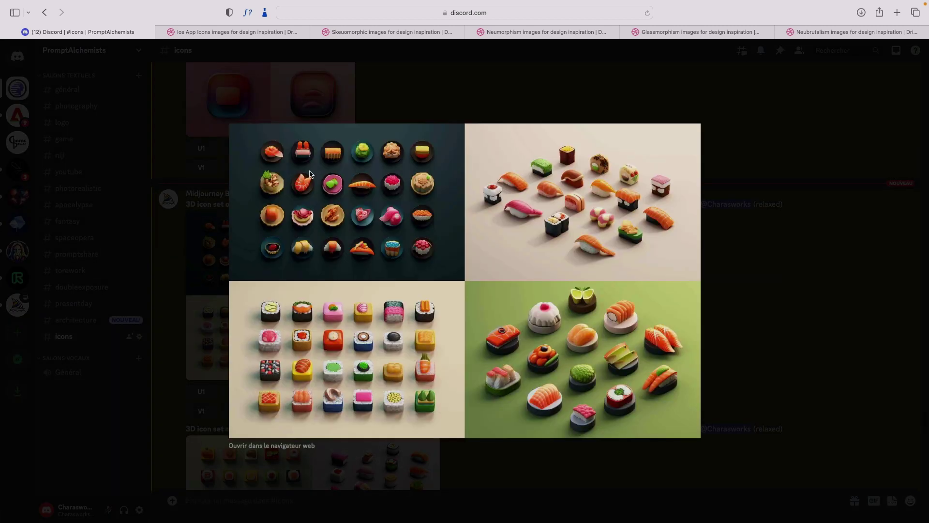
{"action": "left_click", "coordinate": [749, 312]}
{"action": "scroll", "coordinate": [750, 311], "scroll_direction": "down", "scroll_amount": 5}
{"action": "left_click", "coordinate": [364, 315]}
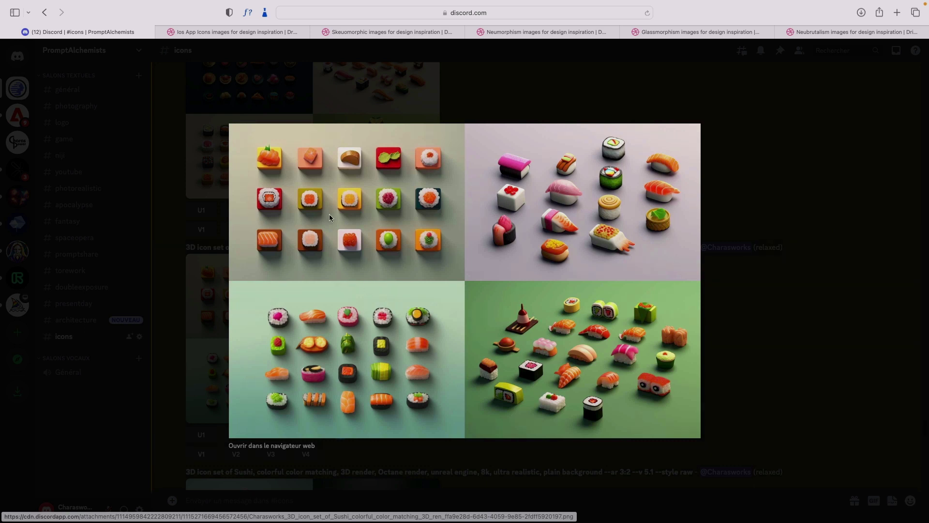
{"action": "left_click", "coordinate": [784, 357]}
{"action": "scroll", "coordinate": [455, 343], "scroll_direction": "down", "scroll_amount": 5}
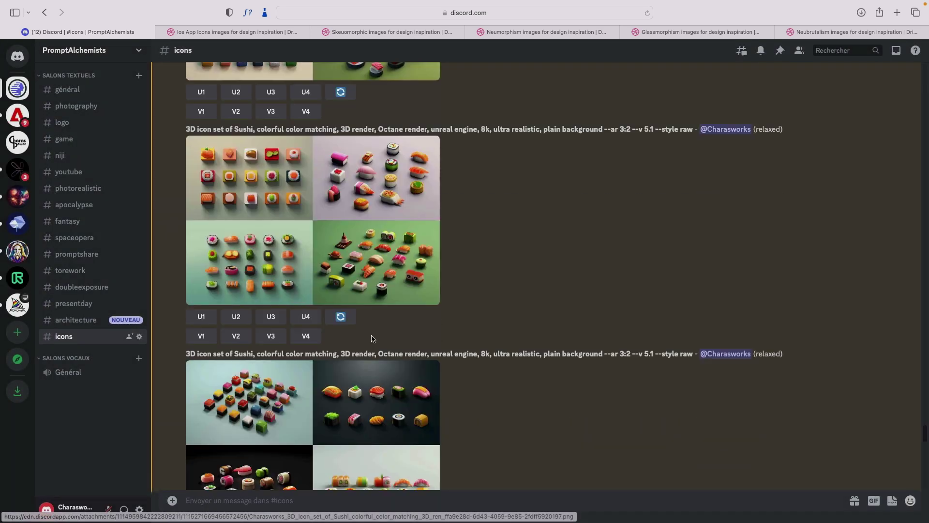
{"action": "left_click", "coordinate": [267, 362]}
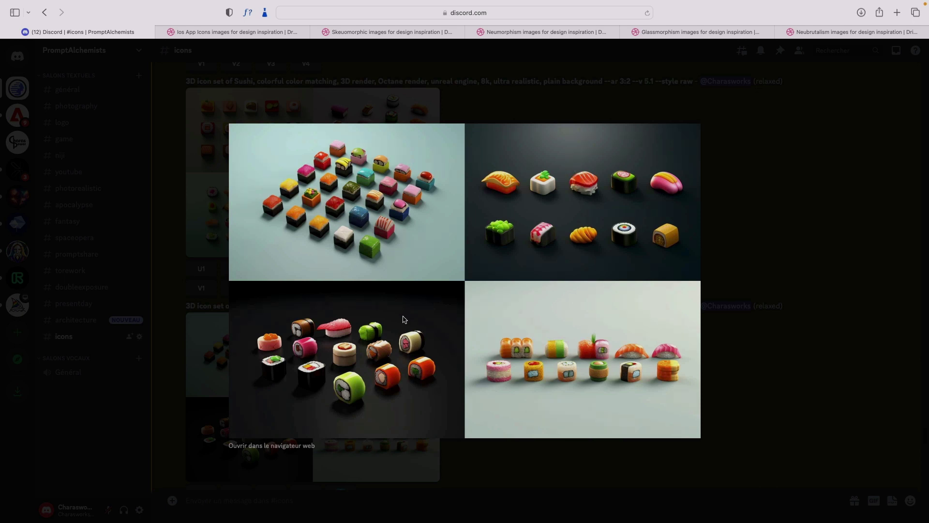
{"action": "left_click", "coordinate": [797, 342]}
{"action": "scroll", "coordinate": [364, 347], "scroll_direction": "down", "scroll_amount": 5}
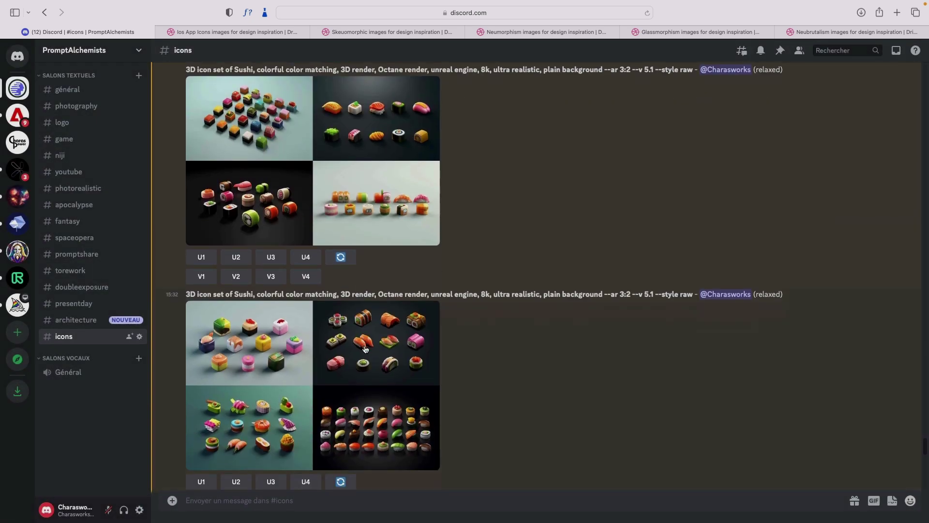
{"action": "left_click", "coordinate": [311, 368]}
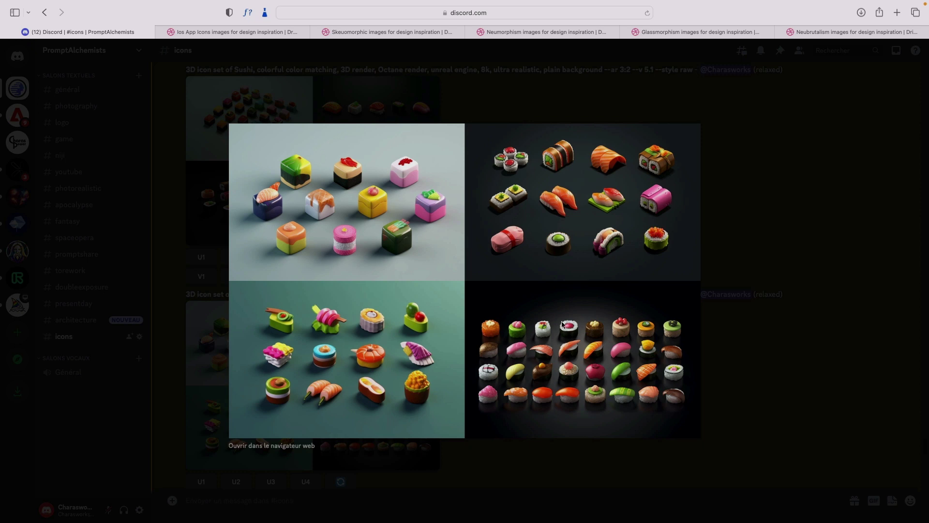
{"action": "left_click", "coordinate": [765, 322]}
{"action": "scroll", "coordinate": [399, 336], "scroll_direction": "down", "scroll_amount": 3}
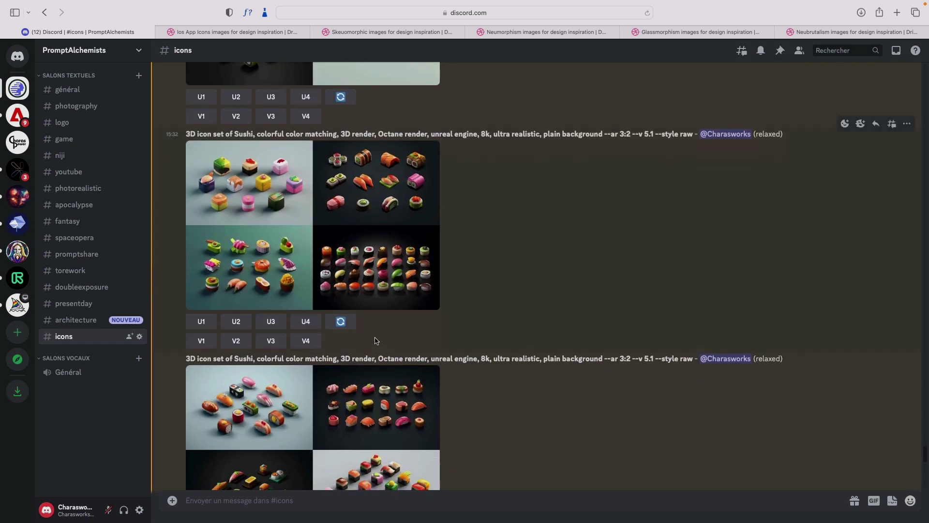
{"action": "left_click", "coordinate": [379, 388]}
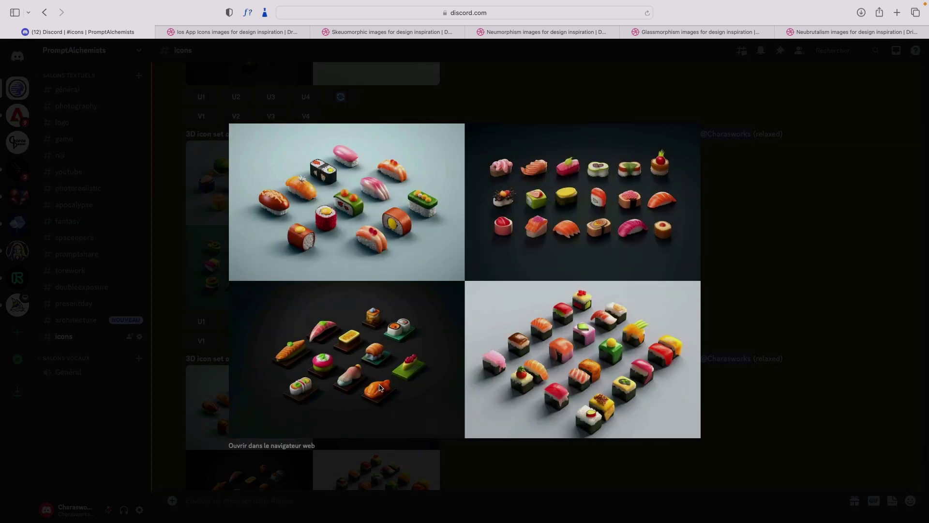
{"action": "left_click", "coordinate": [734, 334]}
{"action": "scroll", "coordinate": [466, 327], "scroll_direction": "down", "scroll_amount": 2}
{"action": "left_click", "coordinate": [385, 334]}
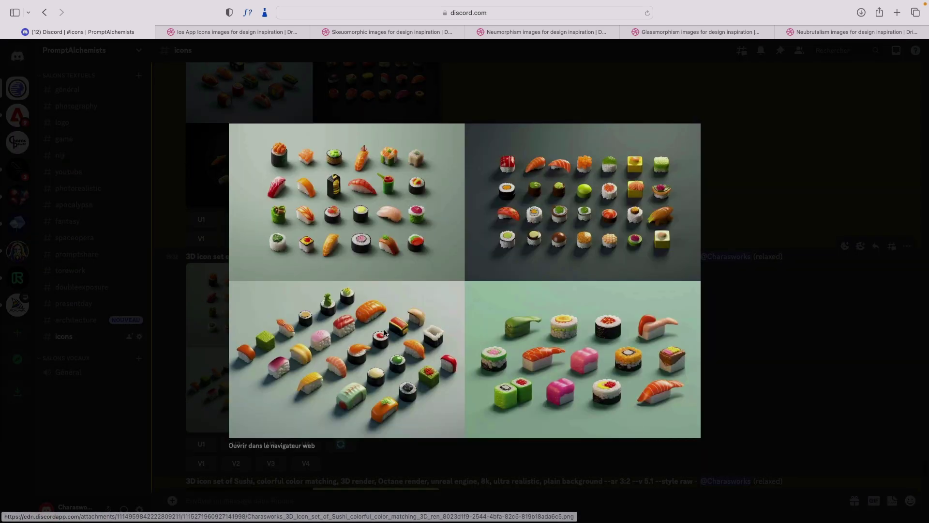
{"action": "left_click", "coordinate": [741, 290]}
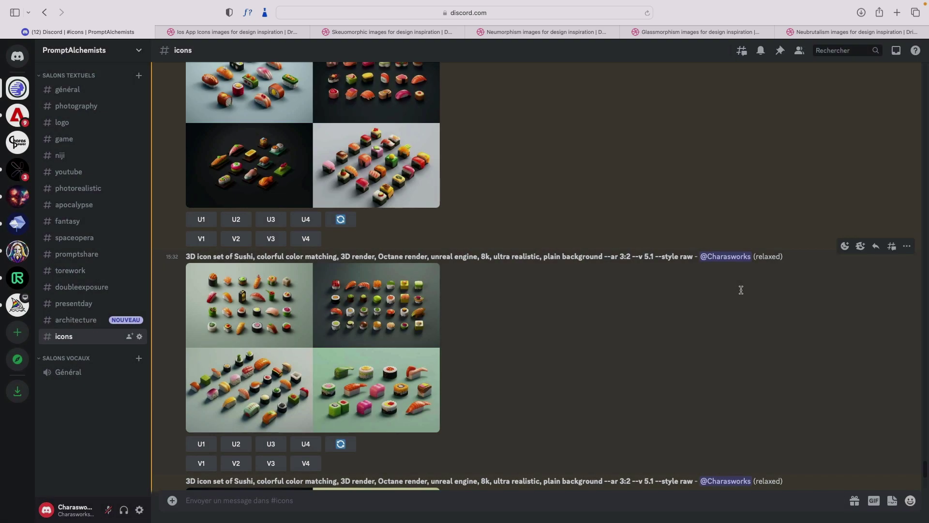
{"action": "scroll", "coordinate": [472, 301], "scroll_direction": "down", "scroll_amount": 5}
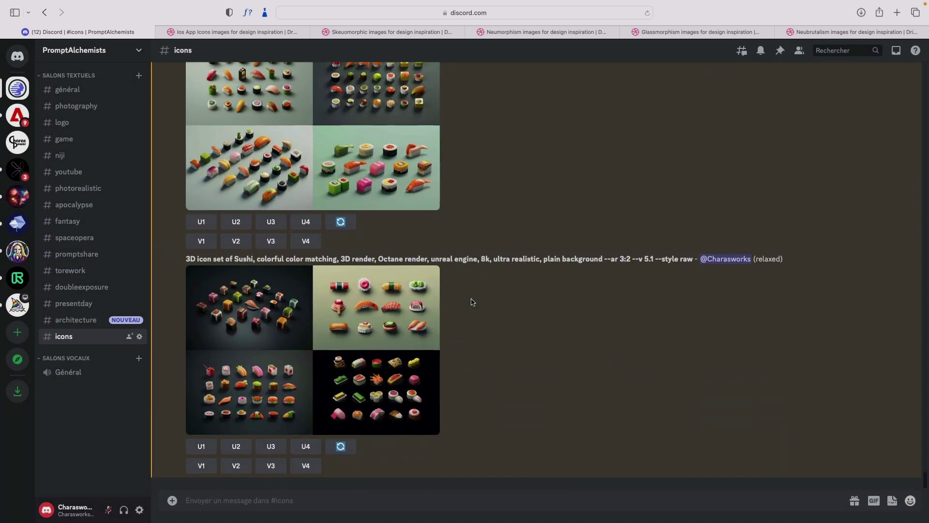
{"action": "left_click", "coordinate": [394, 318]}
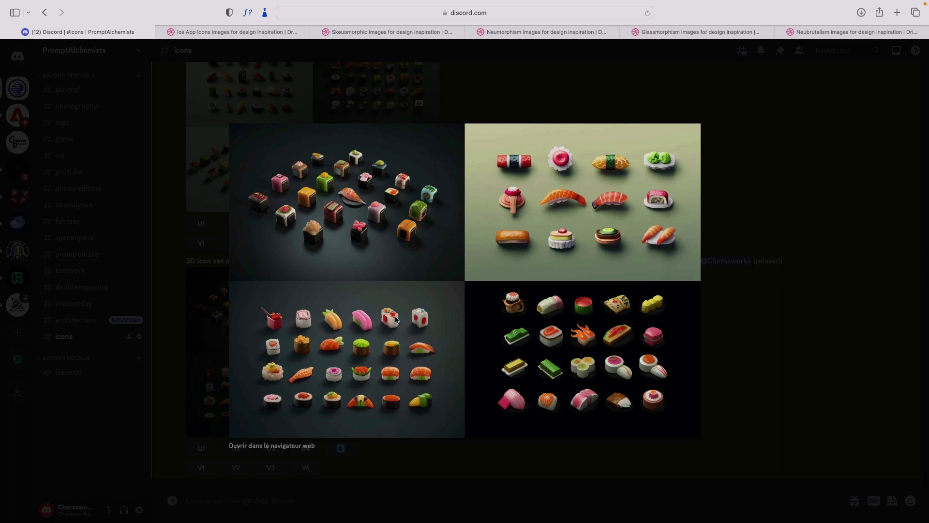
{"action": "left_click", "coordinate": [829, 299]}
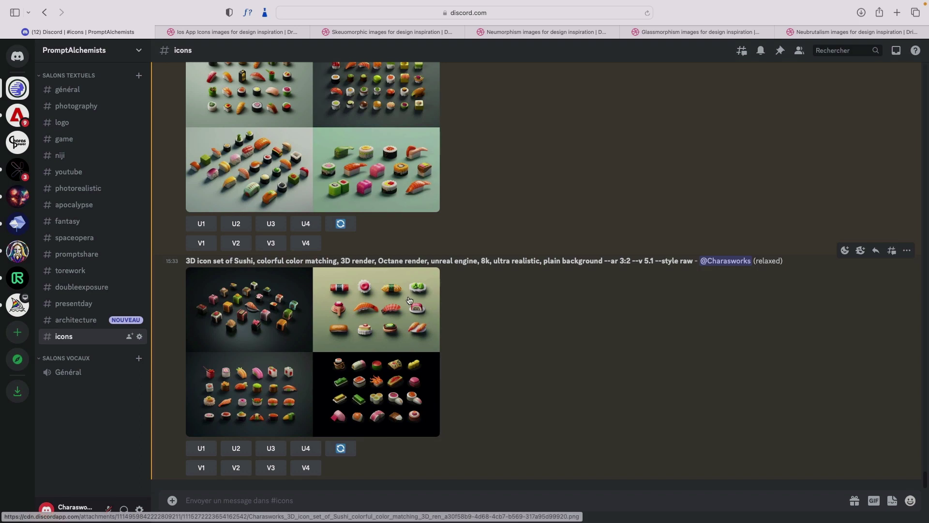
{"action": "left_click", "coordinate": [408, 300]}
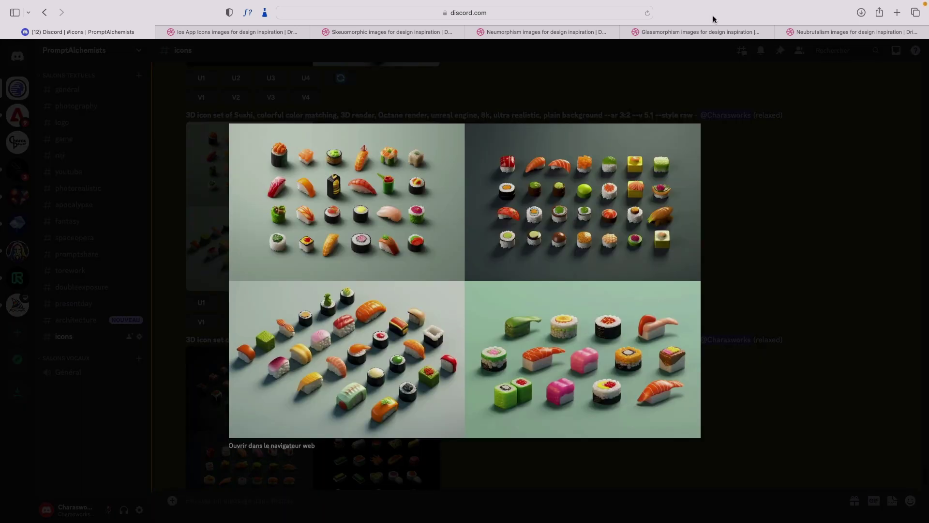